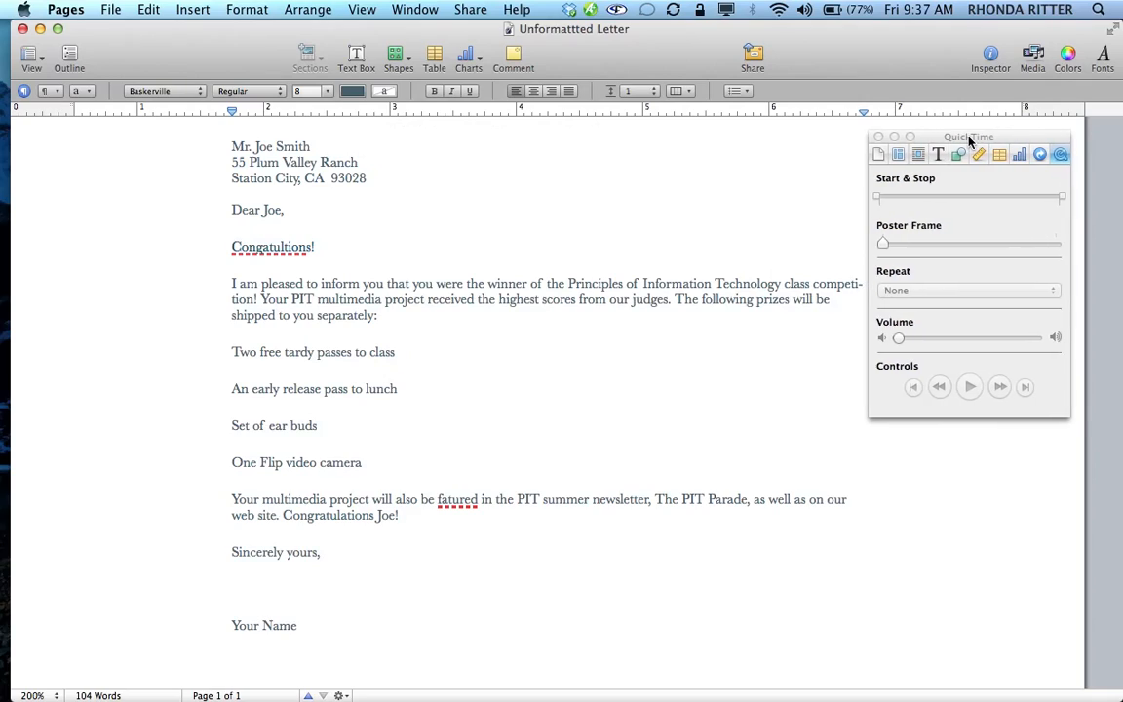
# - Show the document settings in the Inspector and move the Inspector clear of the letter text
pyautogui.click(881, 150)
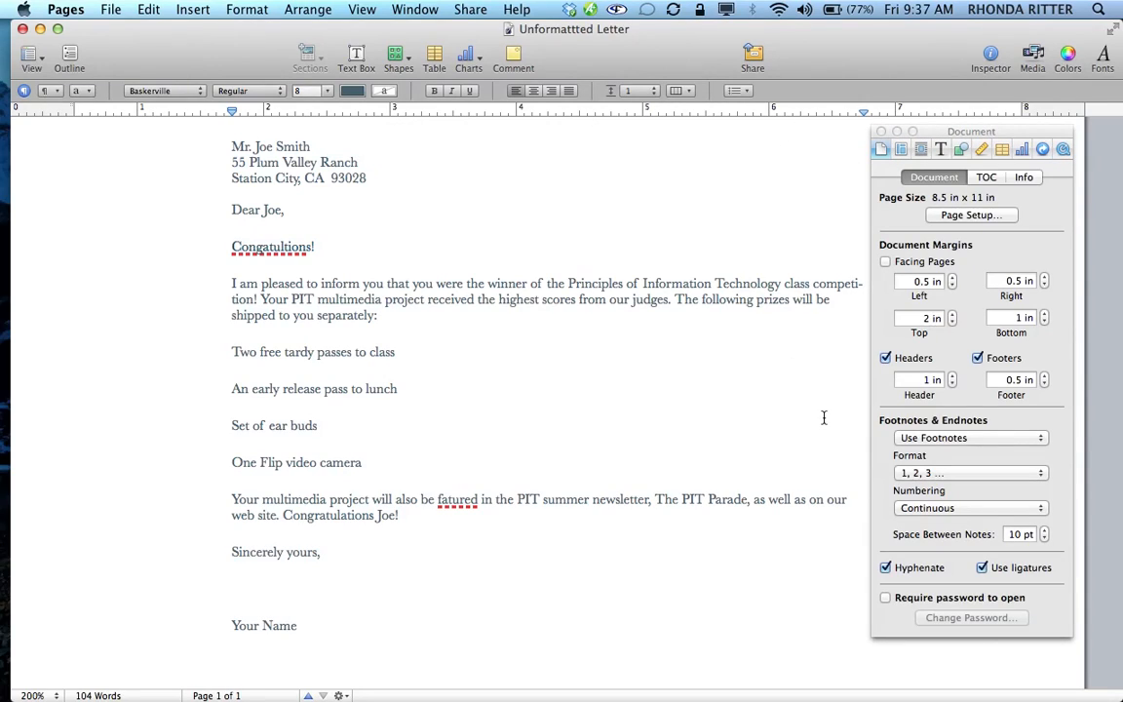
pyautogui.click(1067, 608)
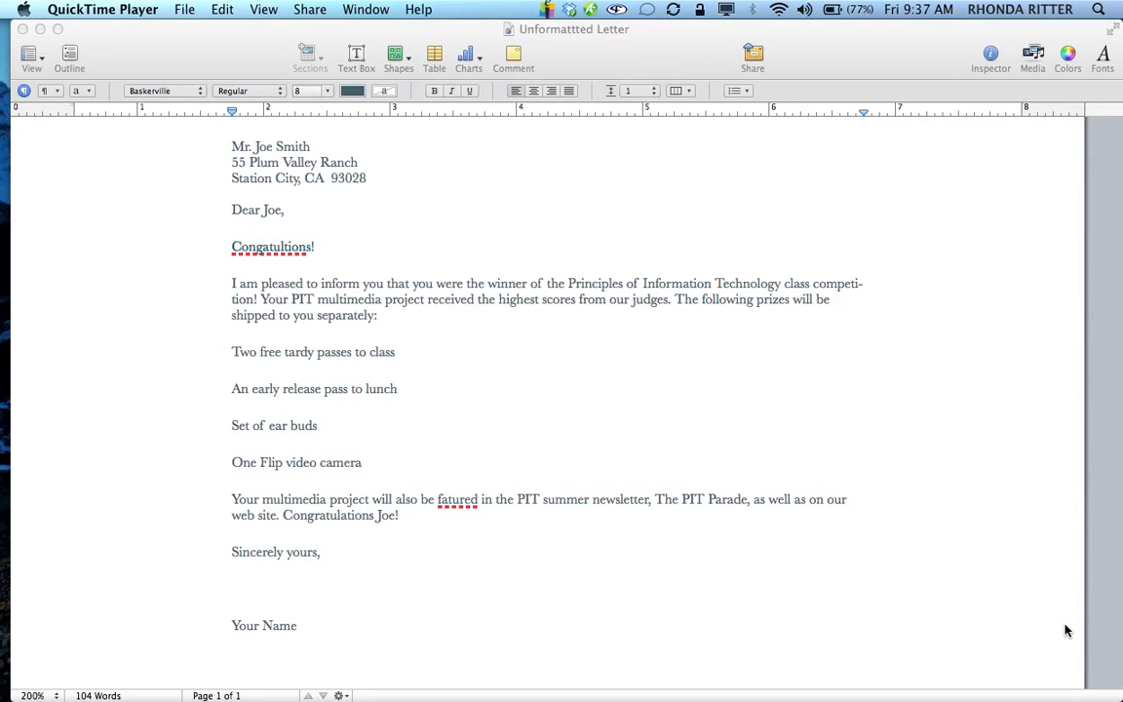
pyautogui.click(1028, 194)
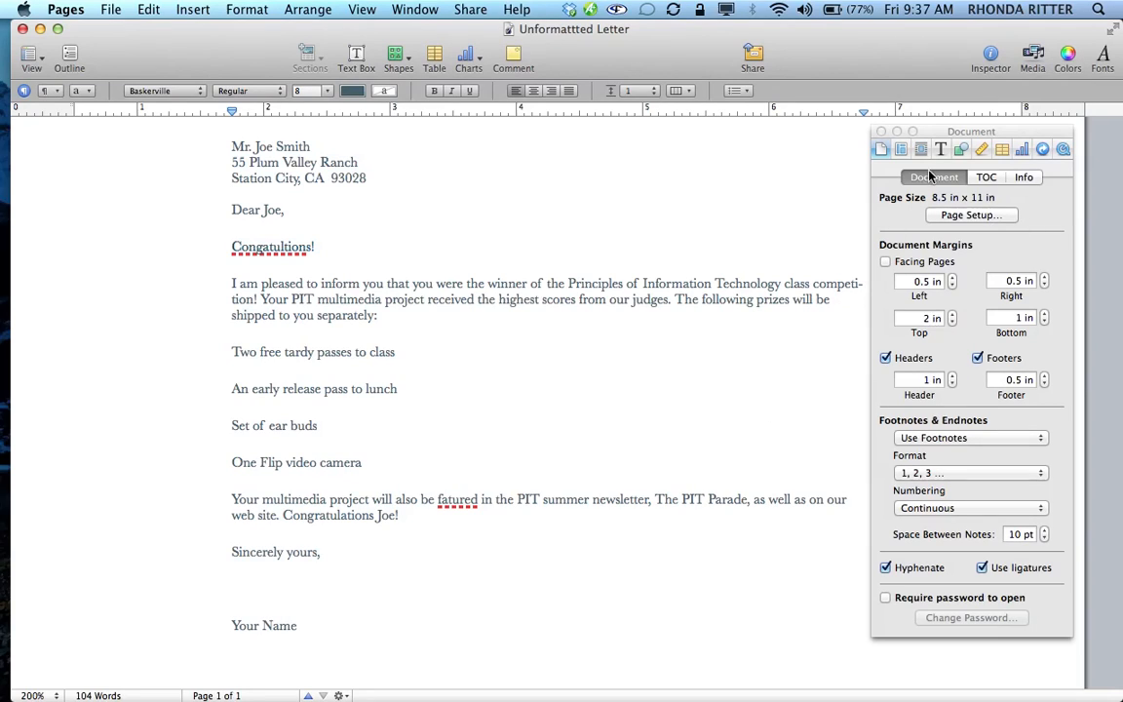
pyautogui.moveTo(936, 133); pyautogui.dragTo(969, 128)
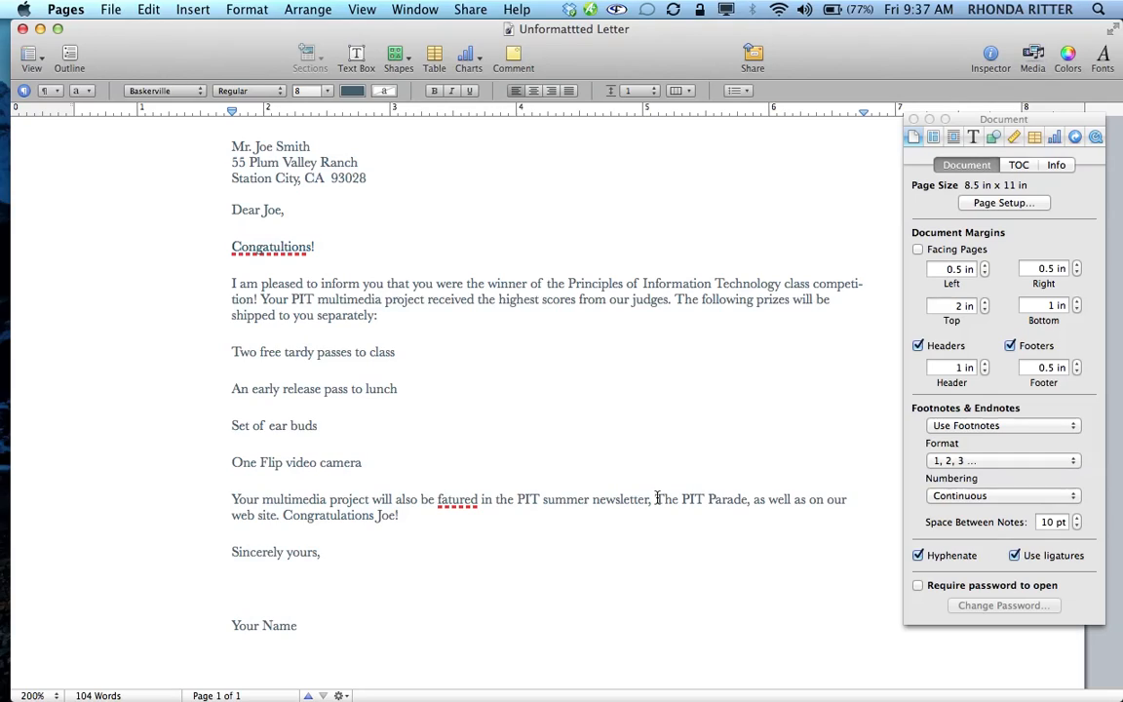
# - Italicize the newsletter title "The PIT Parade" in the closing paragraph, with the Inspector's text formatting settings shown
pyautogui.moveTo(656, 499); pyautogui.dragTo(747, 498)
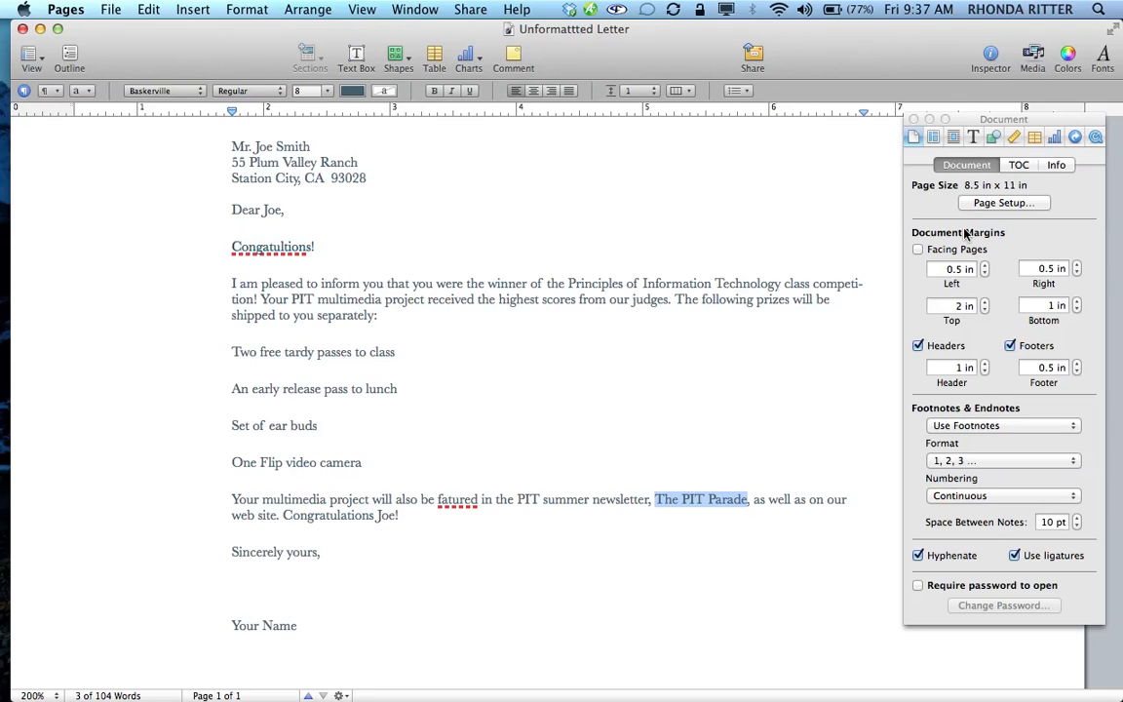
pyautogui.click(975, 138)
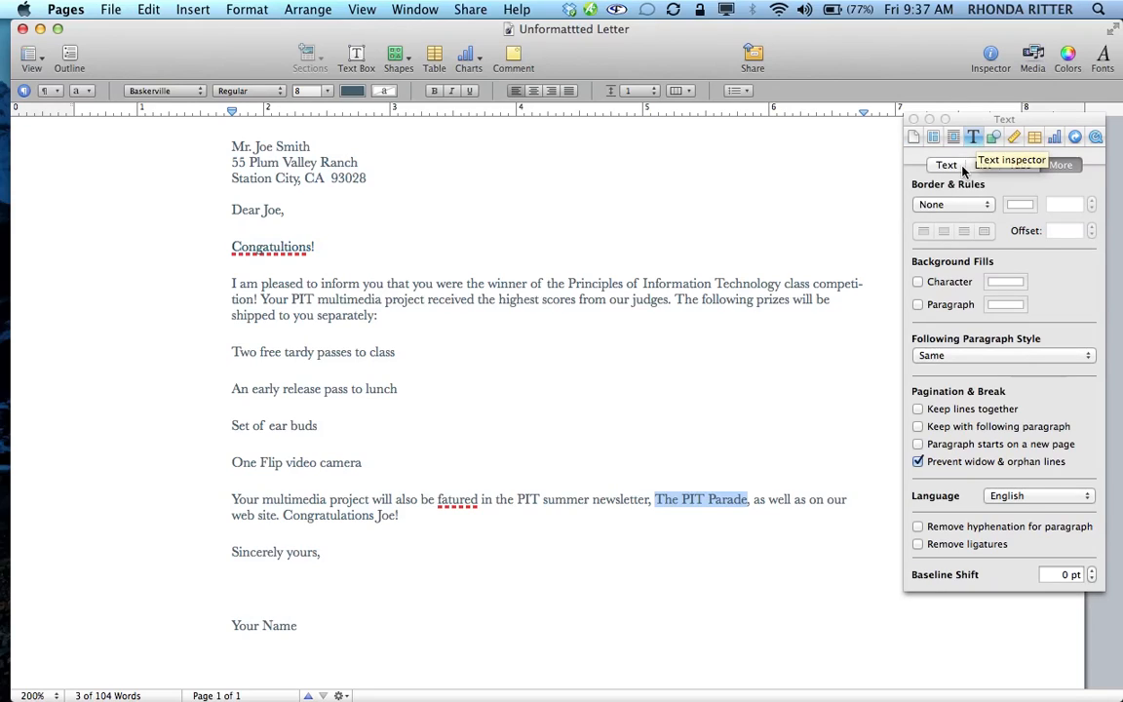
pyautogui.click(960, 165)
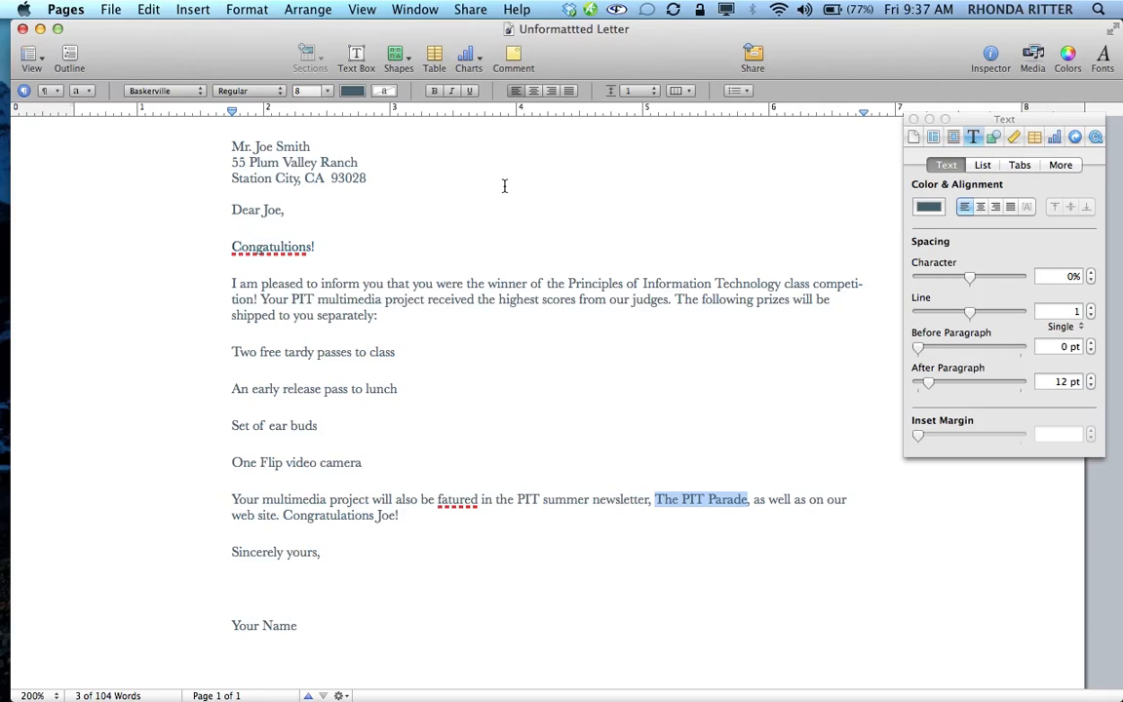
pyautogui.click(452, 91)
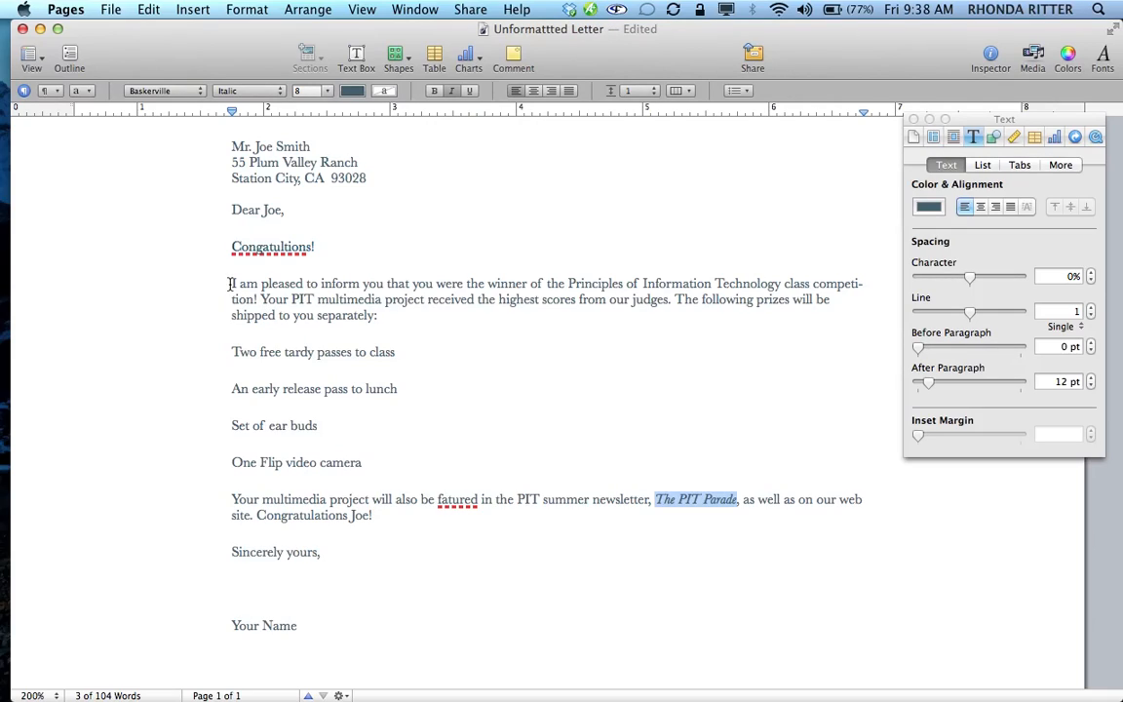
# - Change the font of the paragraph beginning "I am pleased to inform you" to Casual
pyautogui.click(231, 285)
pyautogui.moveTo(251, 285); pyautogui.dragTo(388, 316)
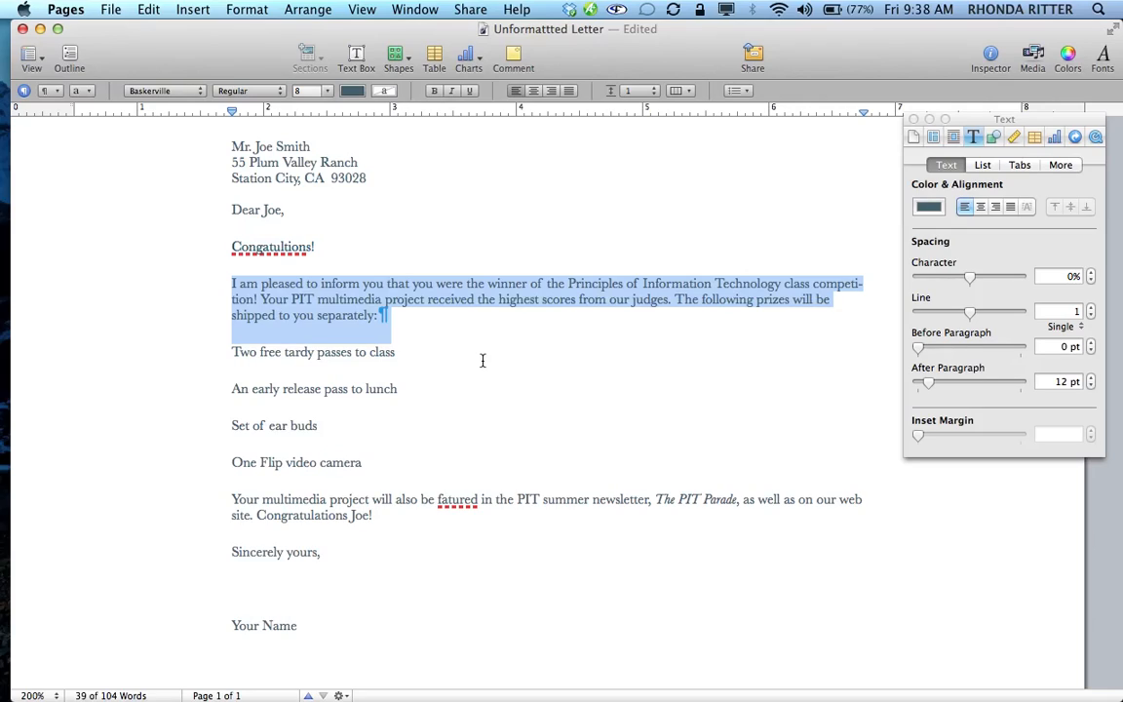
pyautogui.click(201, 92)
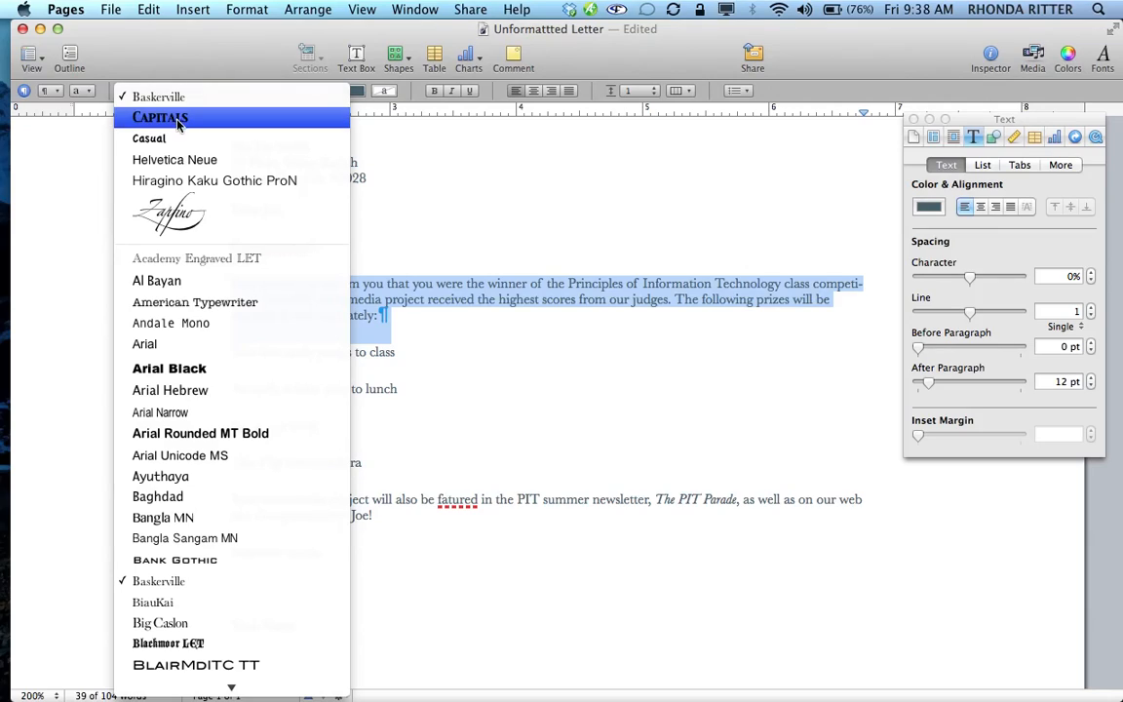
pyautogui.scroll(-3, 192, 491)
pyautogui.scroll(-10, 190, 490)
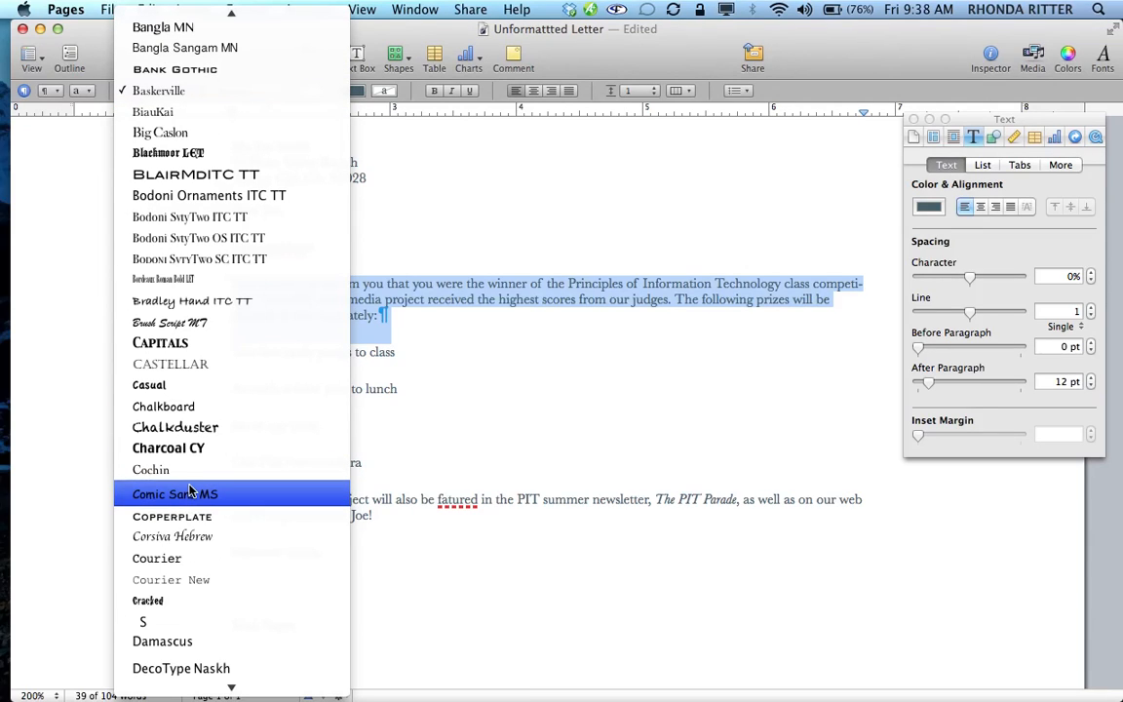
pyautogui.click(176, 389)
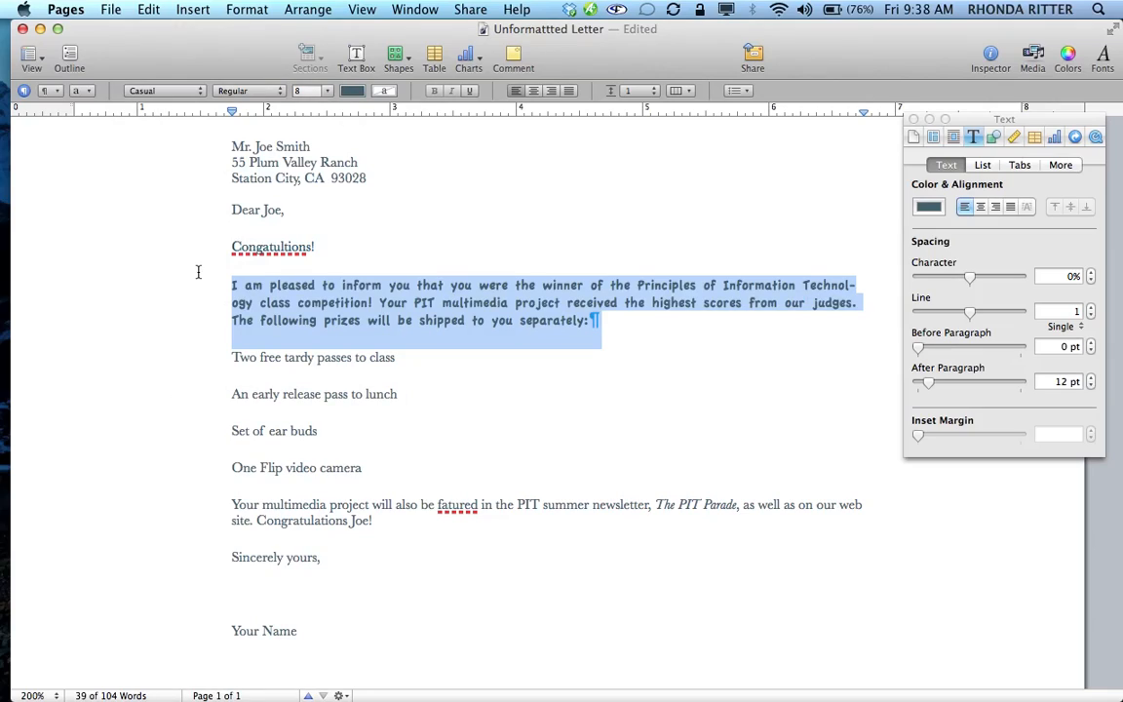
# - Color the "Congatultions!" line with the red Maraschino crayon and close the color picker
pyautogui.moveTo(227, 248); pyautogui.dragTo(321, 247)
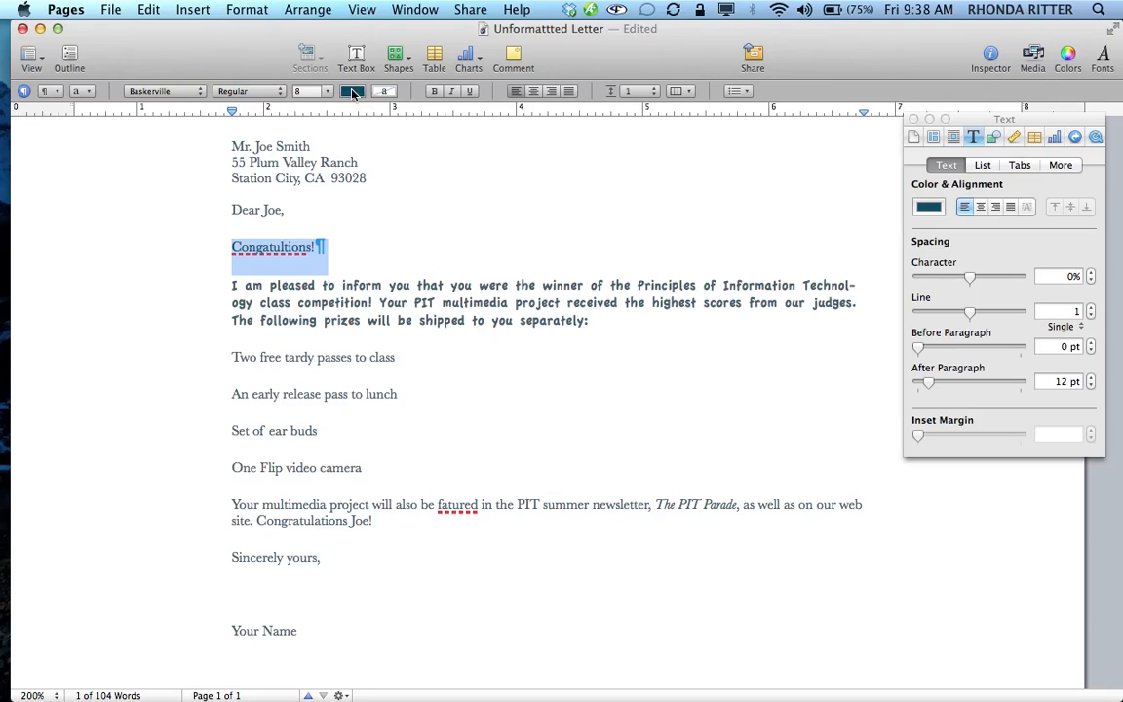
pyautogui.click(928, 209)
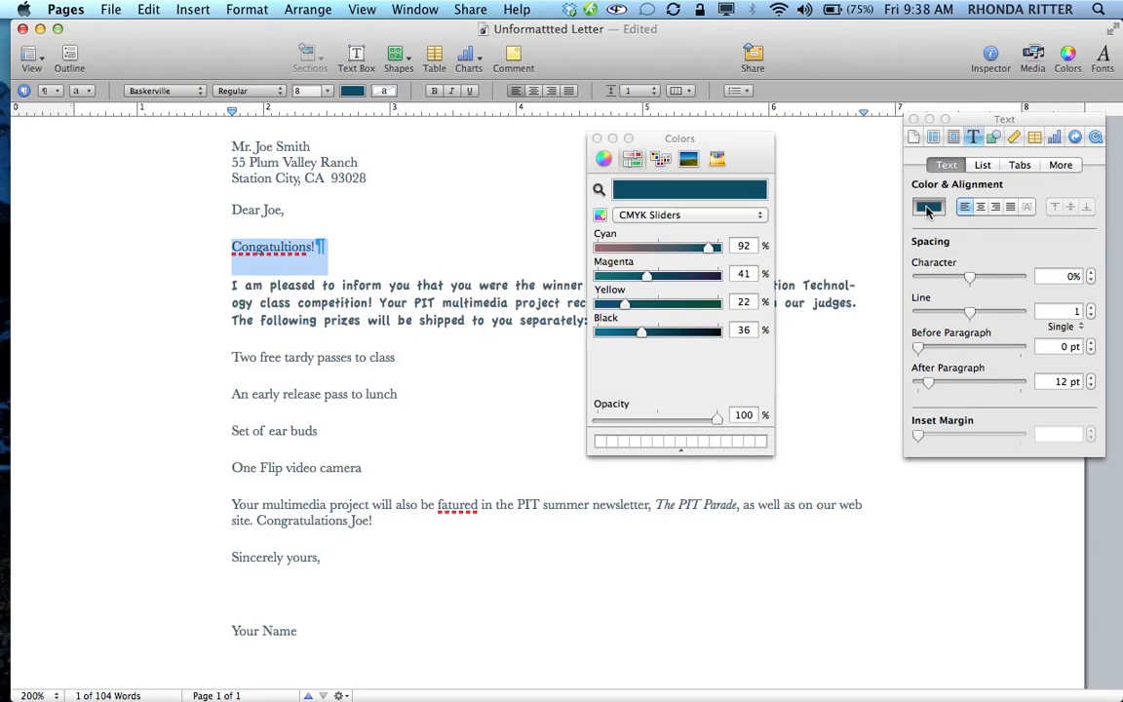
pyautogui.click(605, 161)
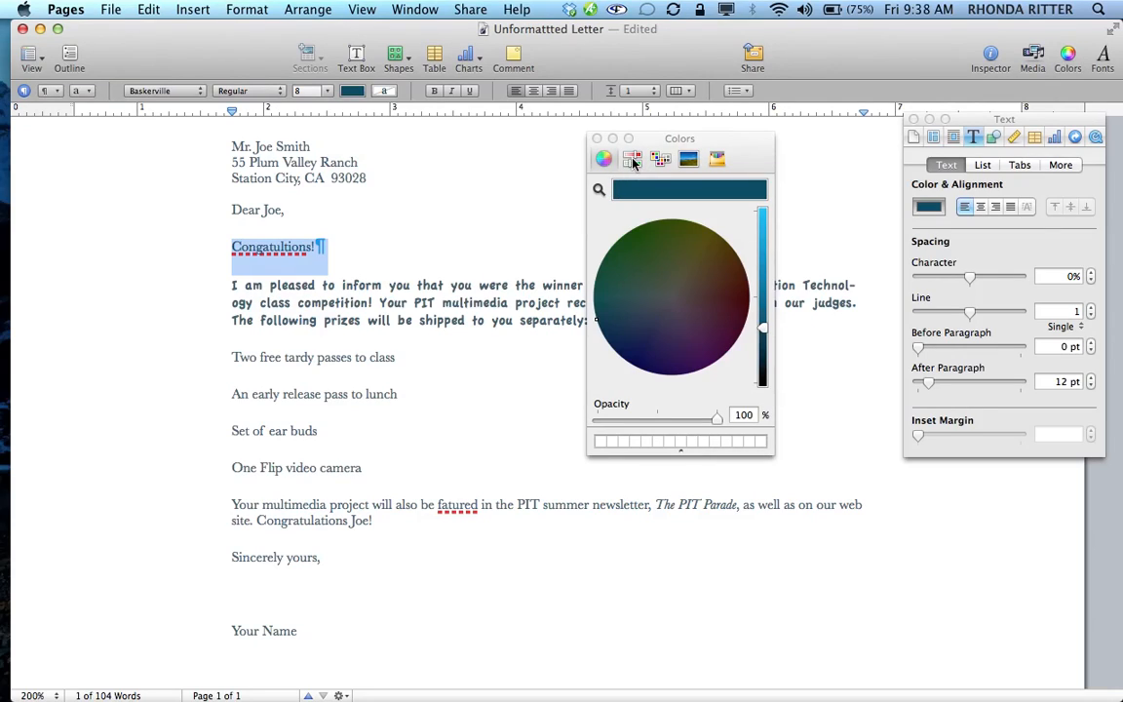
pyautogui.click(633, 162)
pyautogui.click(660, 160)
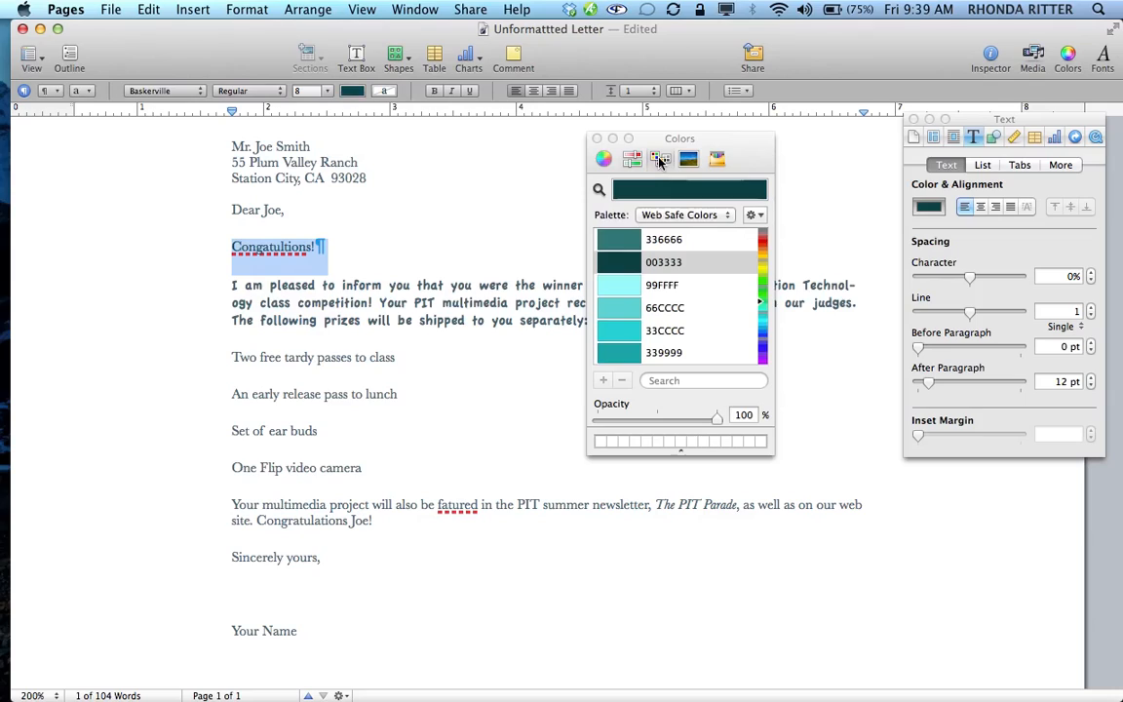
pyautogui.click(688, 162)
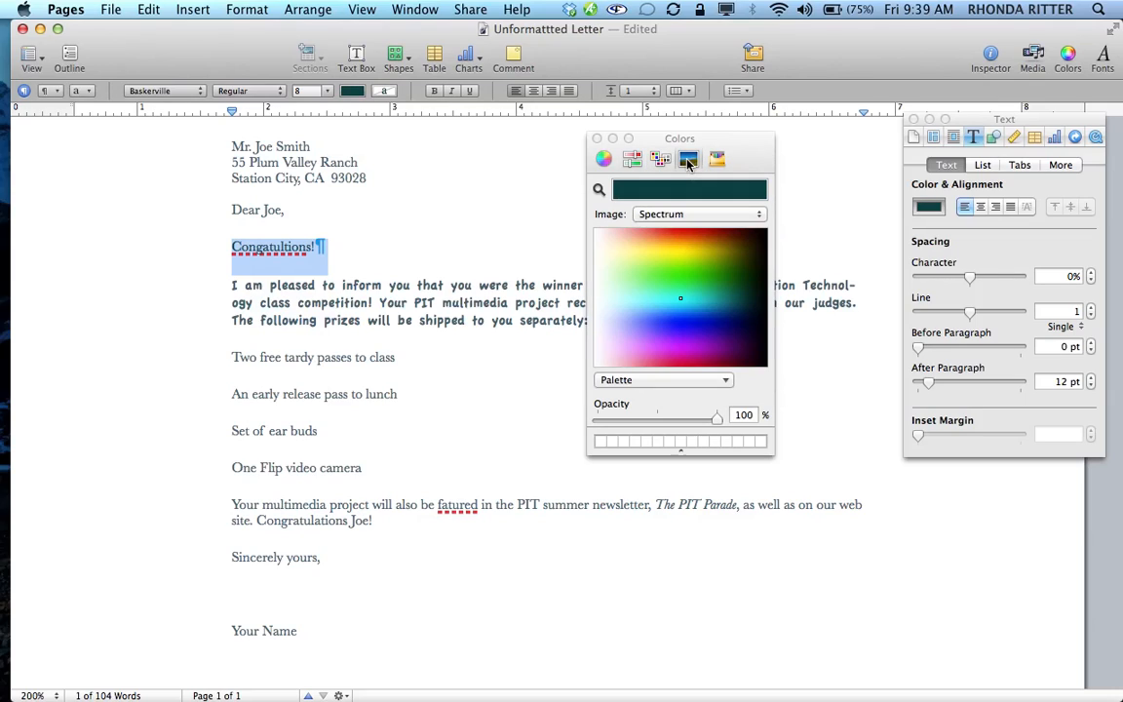
pyautogui.click(717, 159)
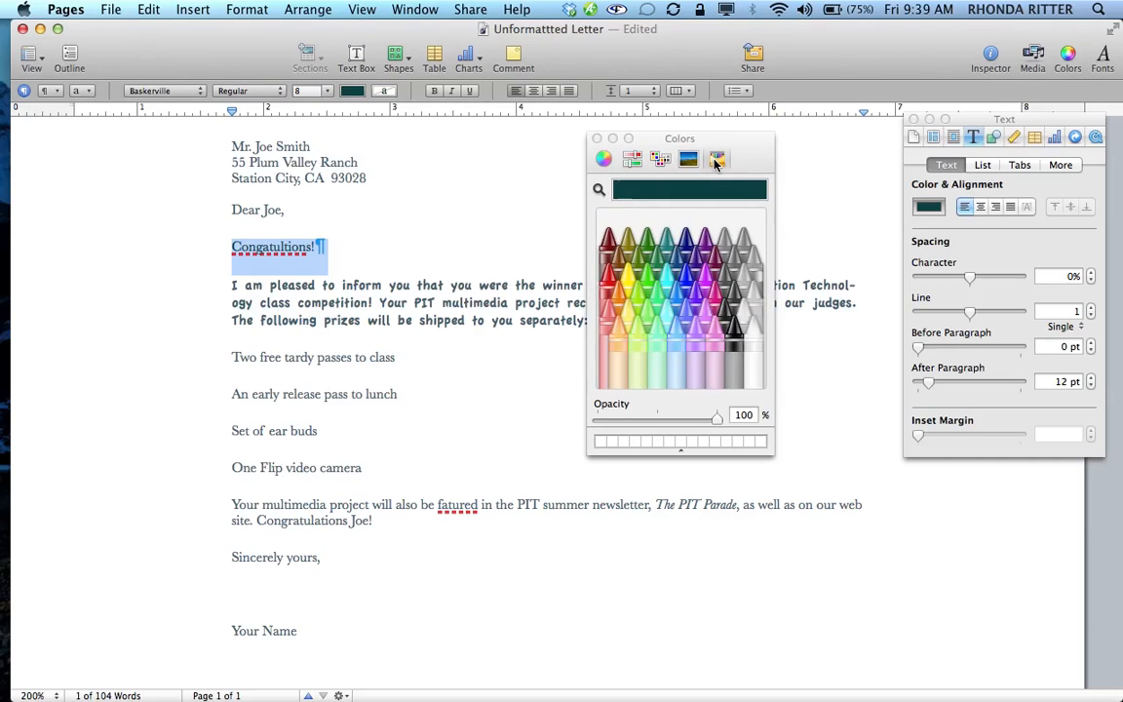
pyautogui.click(609, 283)
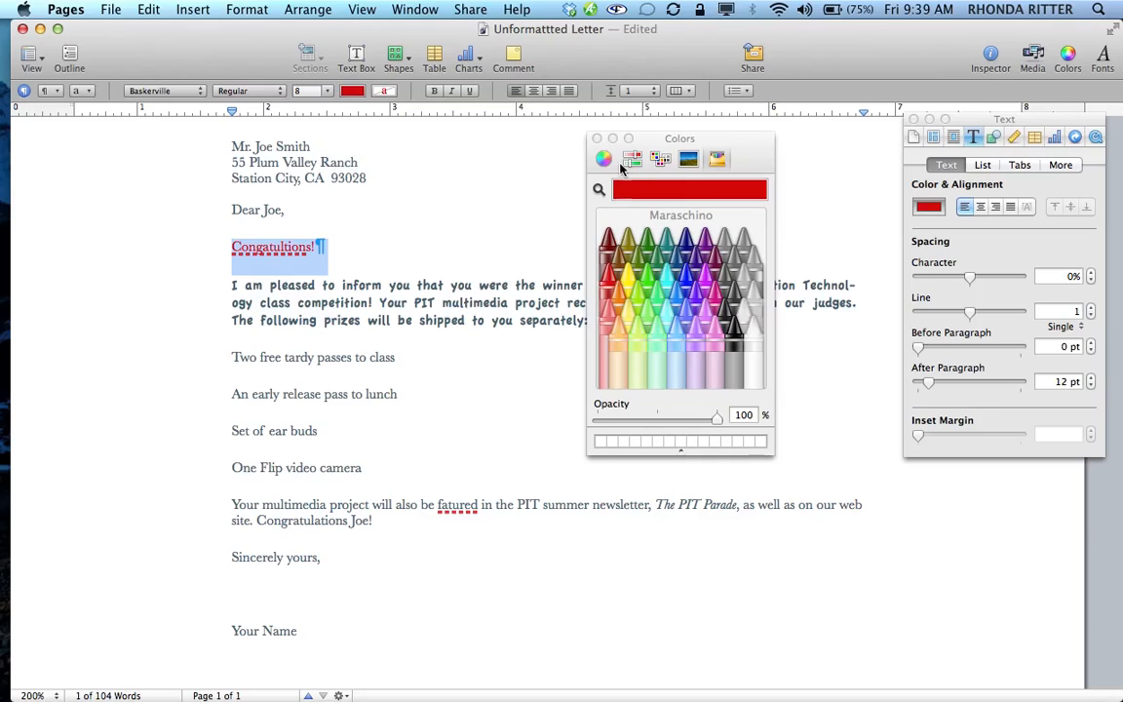
pyautogui.click(597, 139)
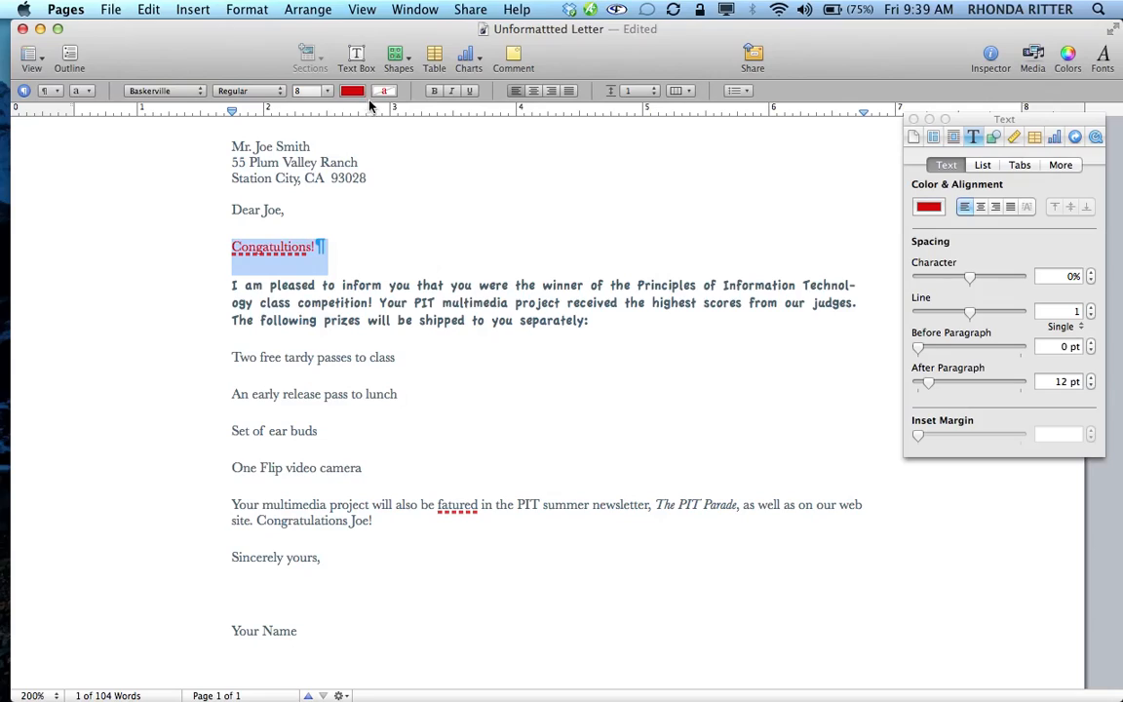
# - Set the "Congatultions!" line to 14 pt and make it bold
pyautogui.click(329, 92)
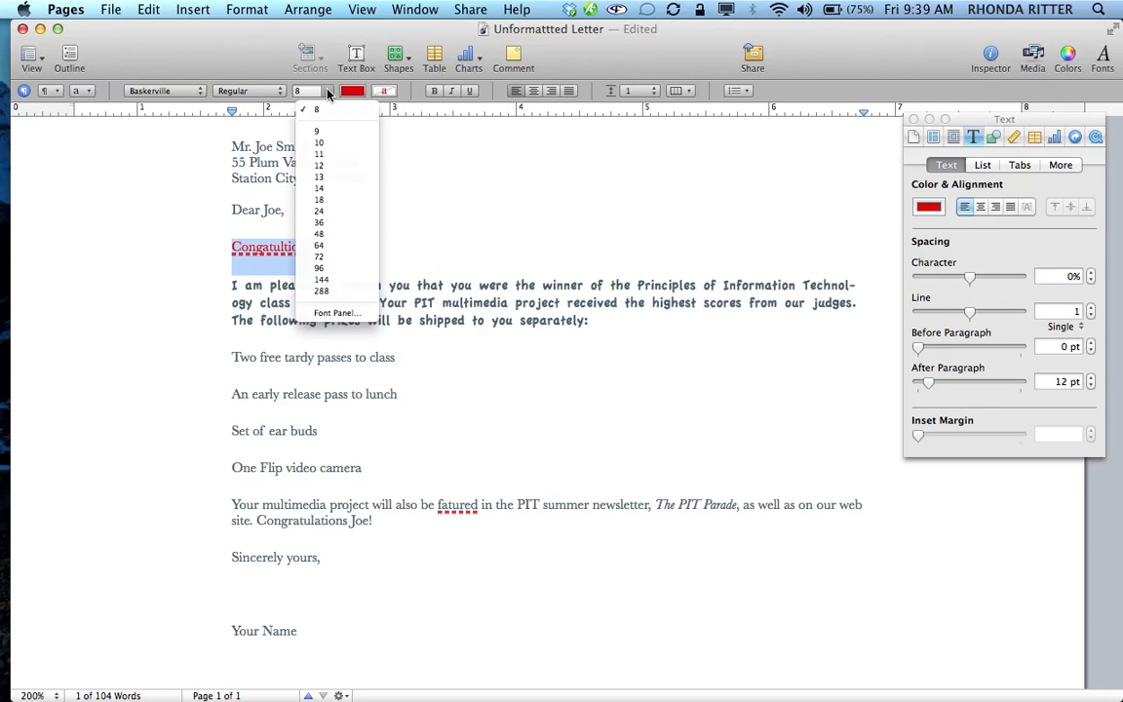
pyautogui.click(324, 185)
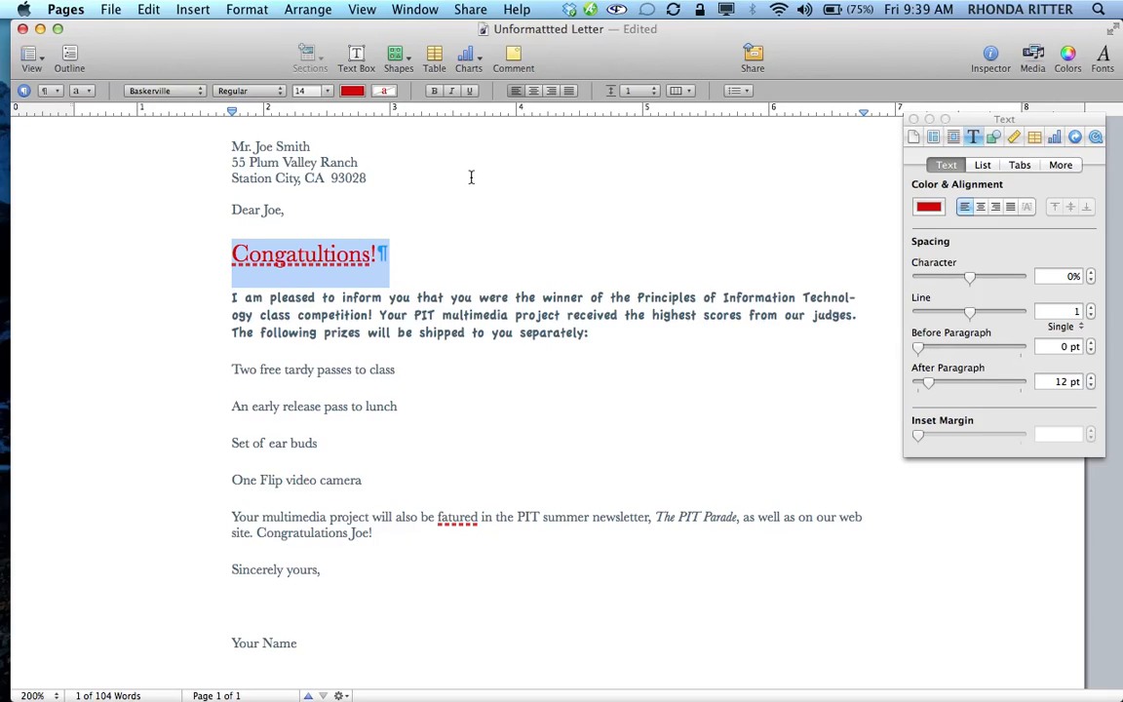
pyautogui.press('super+b')
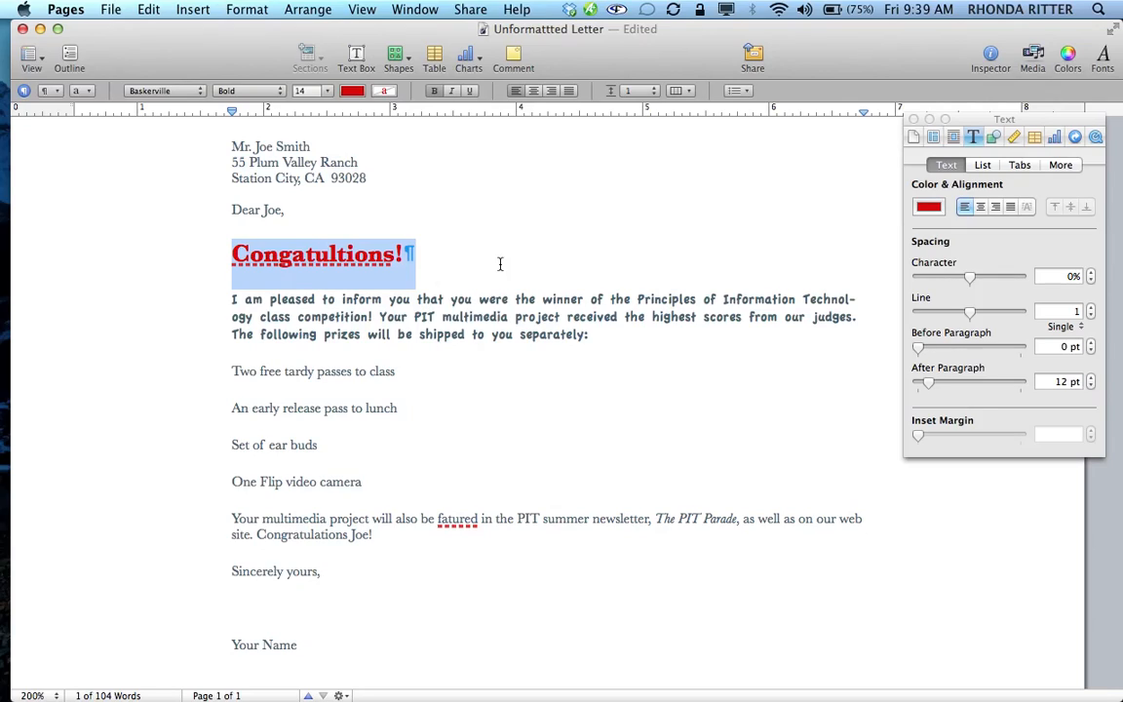
# - Set the text from the date through the greeting line to 12 pt
pyautogui.click(396, 371)
pyautogui.scroll(3, 293, 162)
pyautogui.click(232, 158)
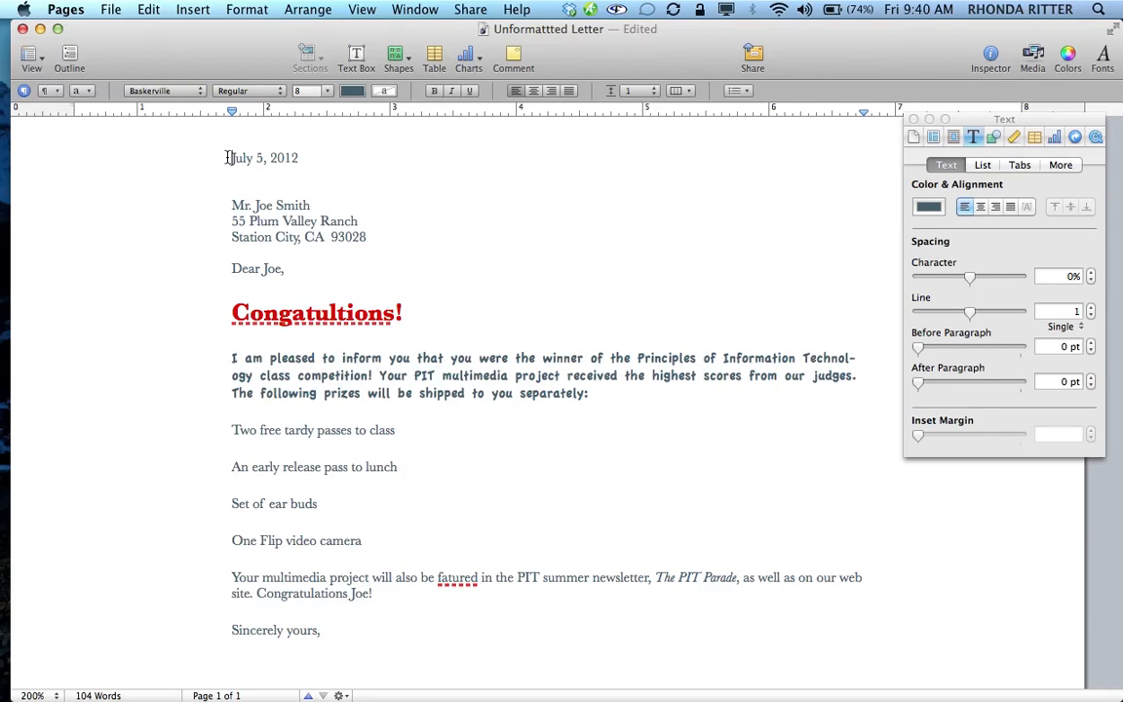
pyautogui.moveTo(232, 161); pyautogui.dragTo(306, 264)
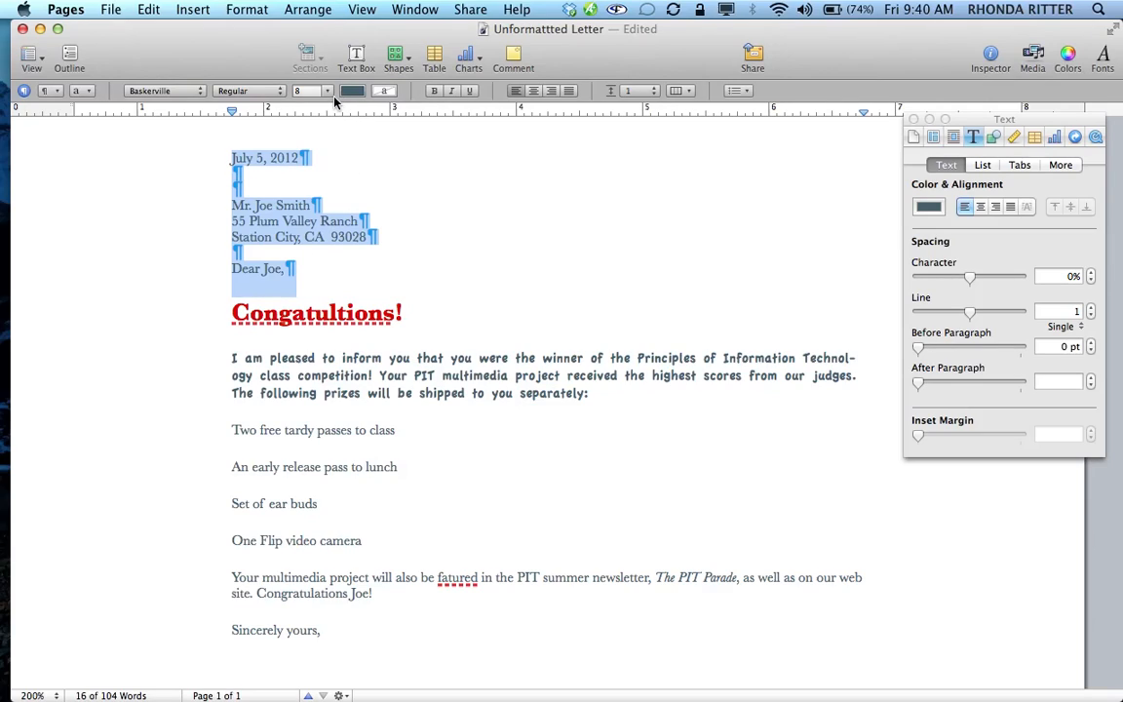
pyautogui.click(300, 90)
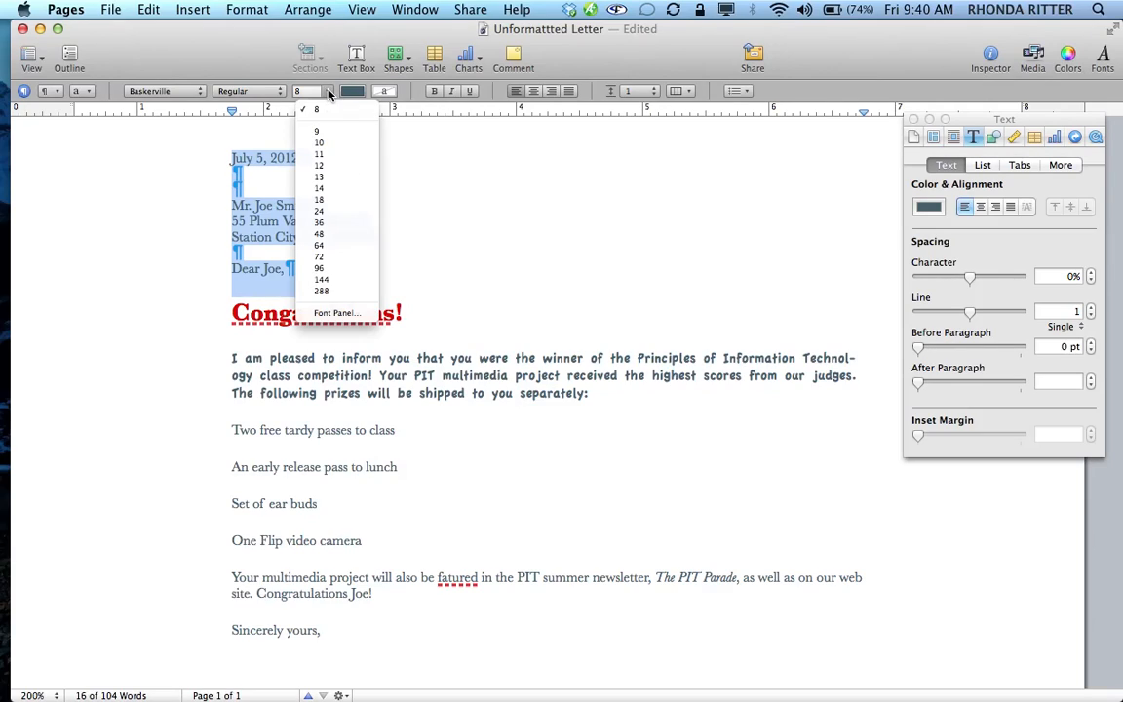
pyautogui.click(328, 166)
# - Set everything from the "I am pleased to inform you" paragraph through the signature line to 12 pt
pyautogui.scroll(-5, 186, 423)
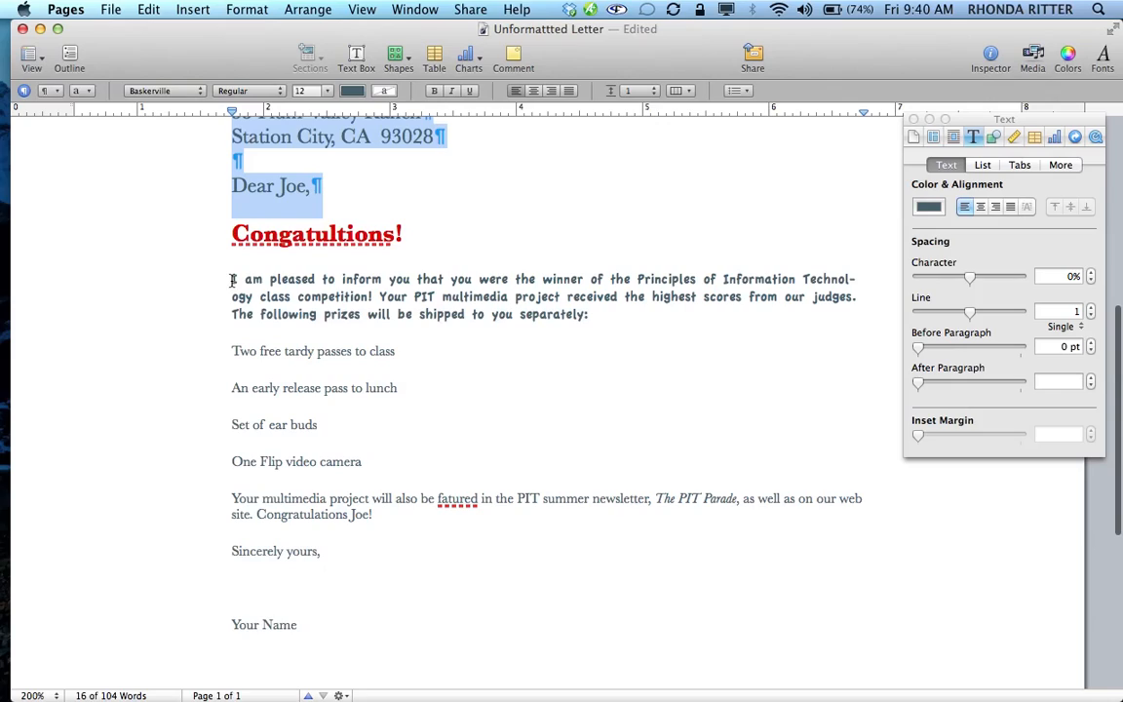
pyautogui.click(233, 279)
pyautogui.moveTo(252, 317); pyautogui.dragTo(343, 624)
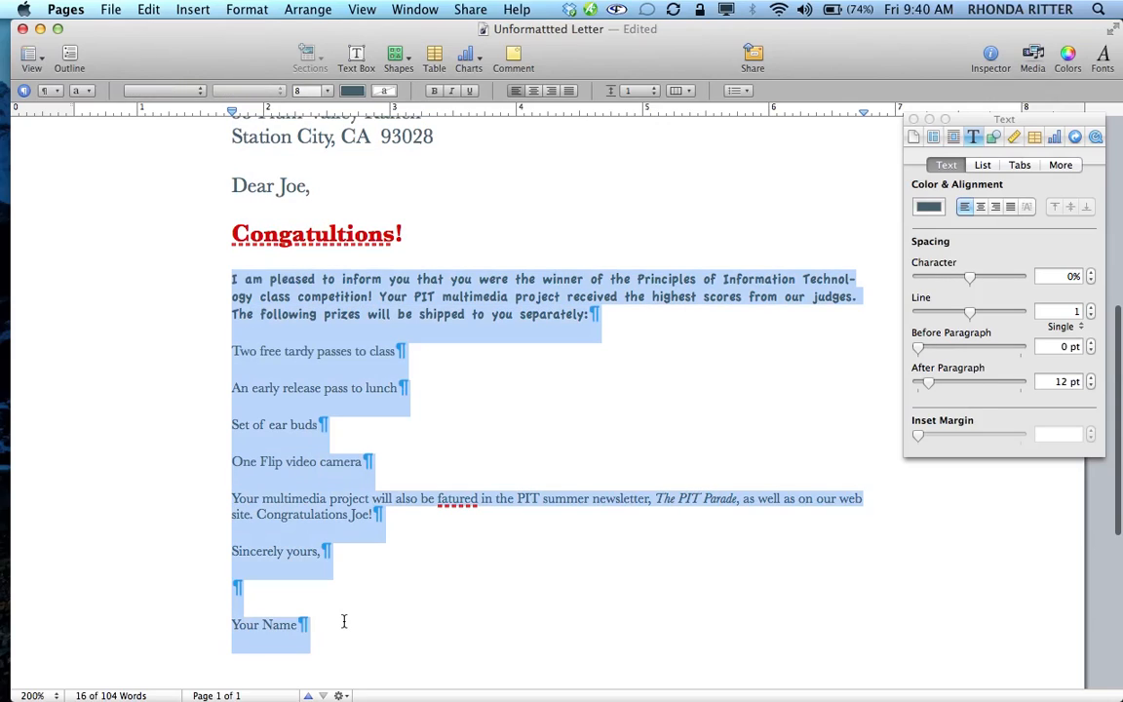
pyautogui.click(300, 89)
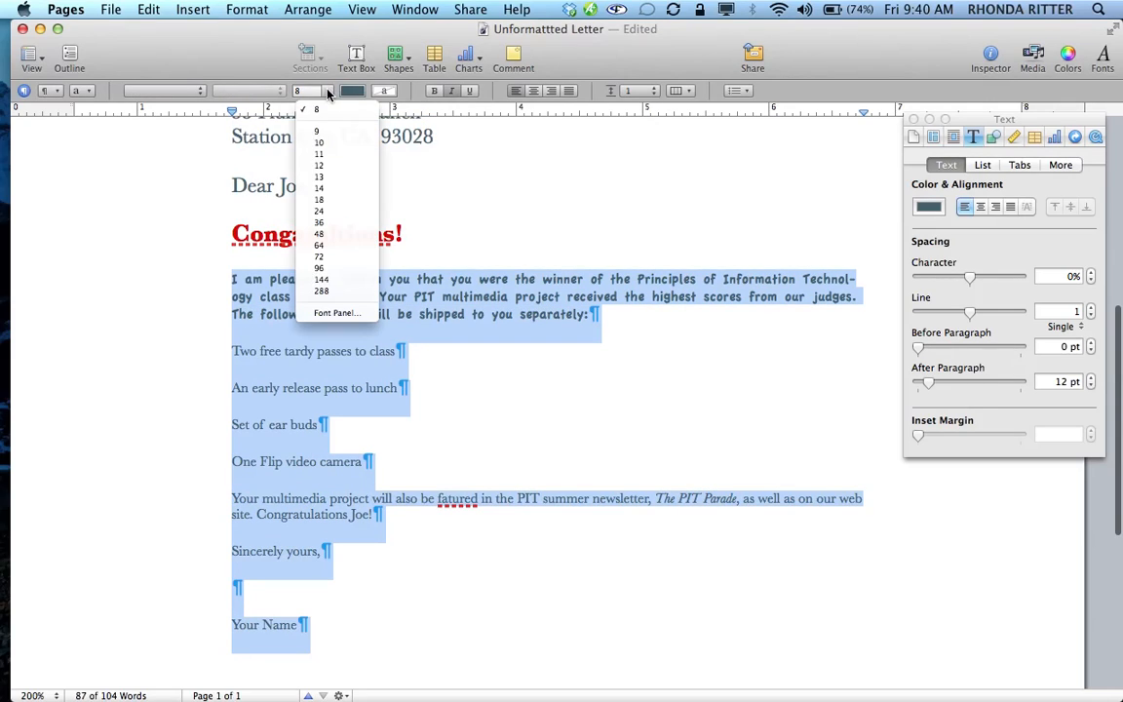
pyautogui.click(322, 170)
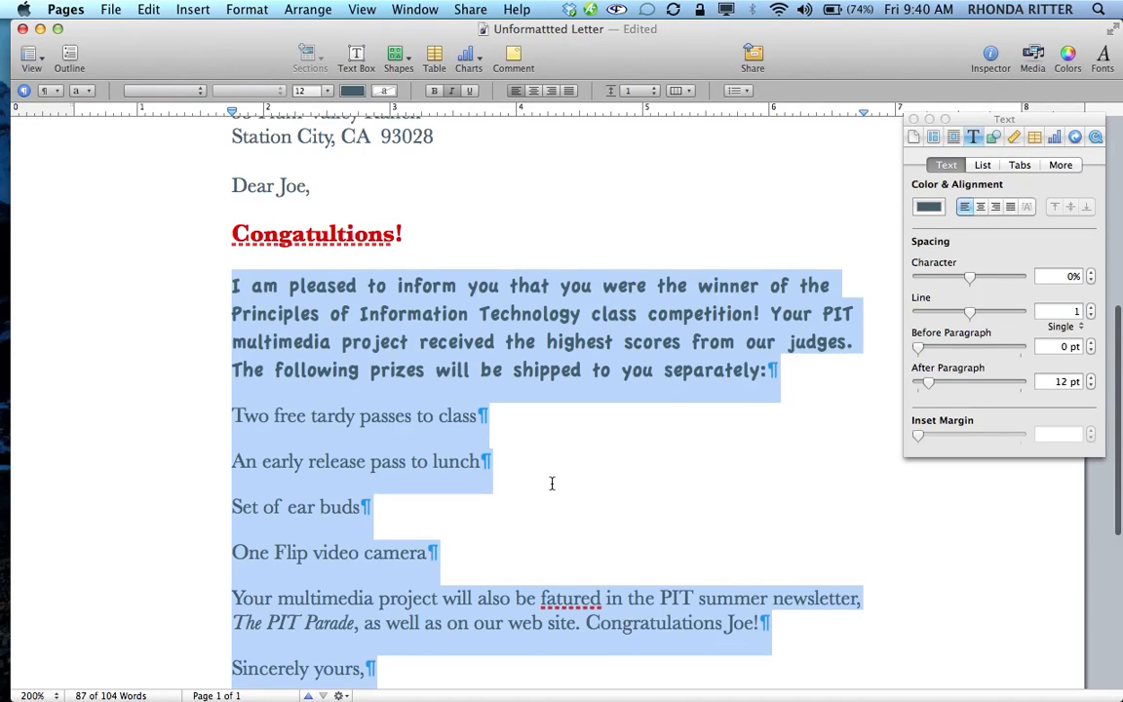
# - Select the four prize lines from "Two free tardy passes to class" to "One Flip video camera" and open their list formatting settings
pyautogui.click(179, 464)
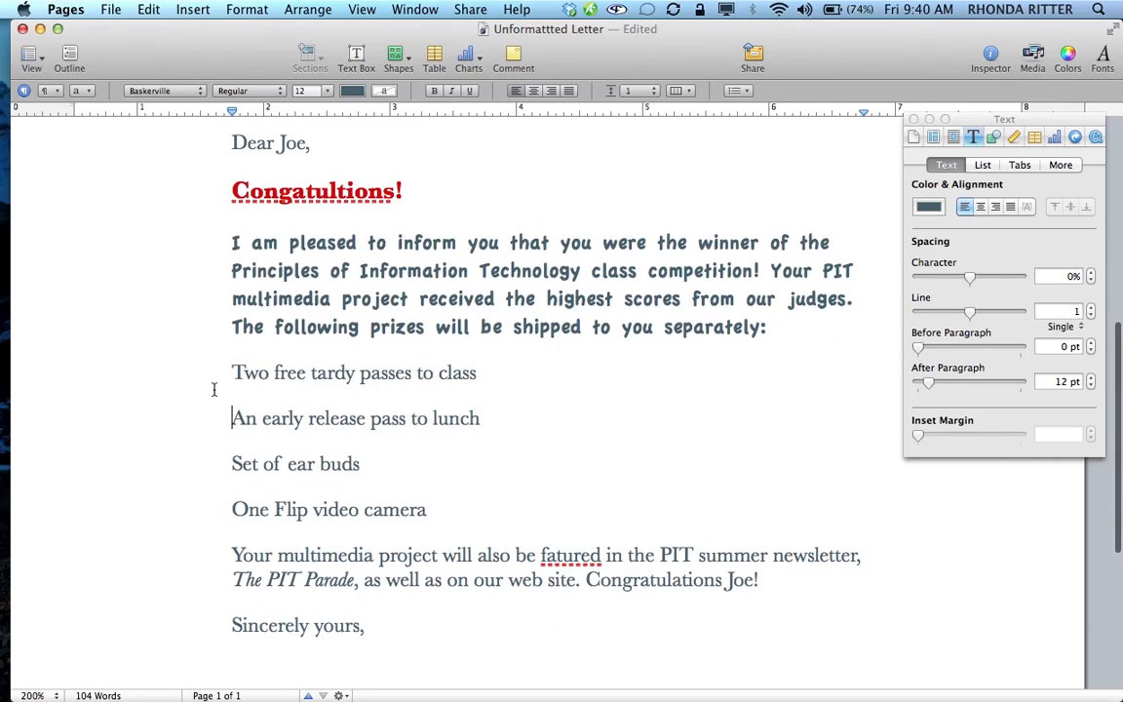
pyautogui.click(232, 418)
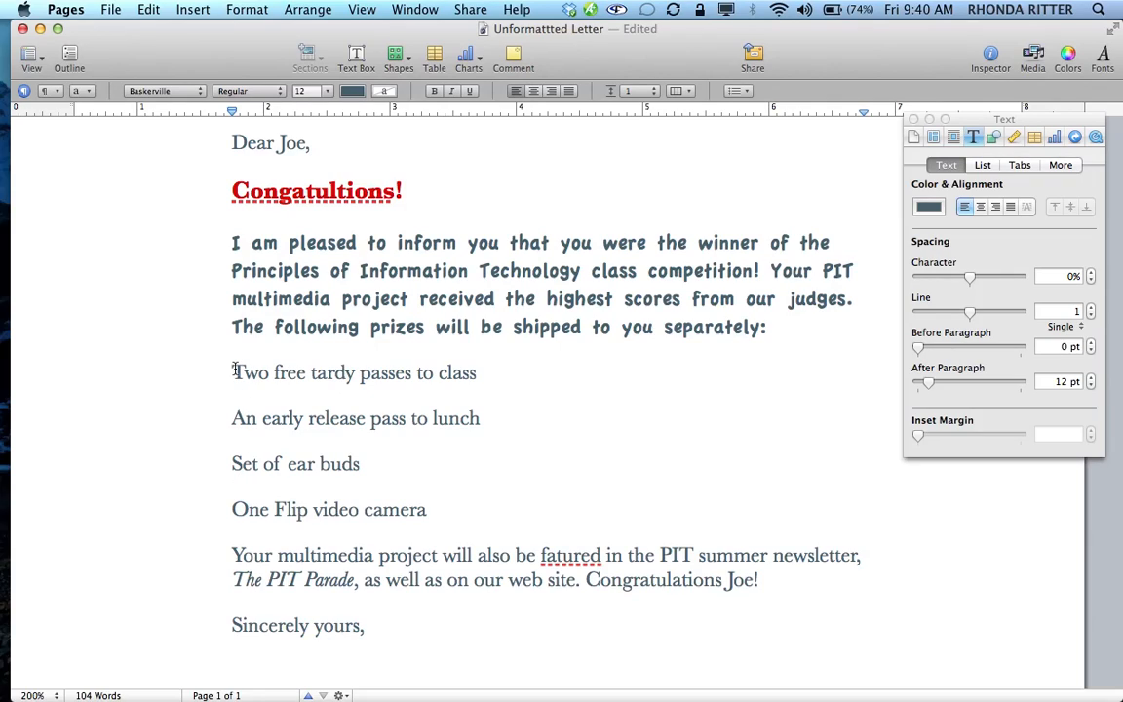
pyautogui.moveTo(234, 370); pyautogui.dragTo(306, 504)
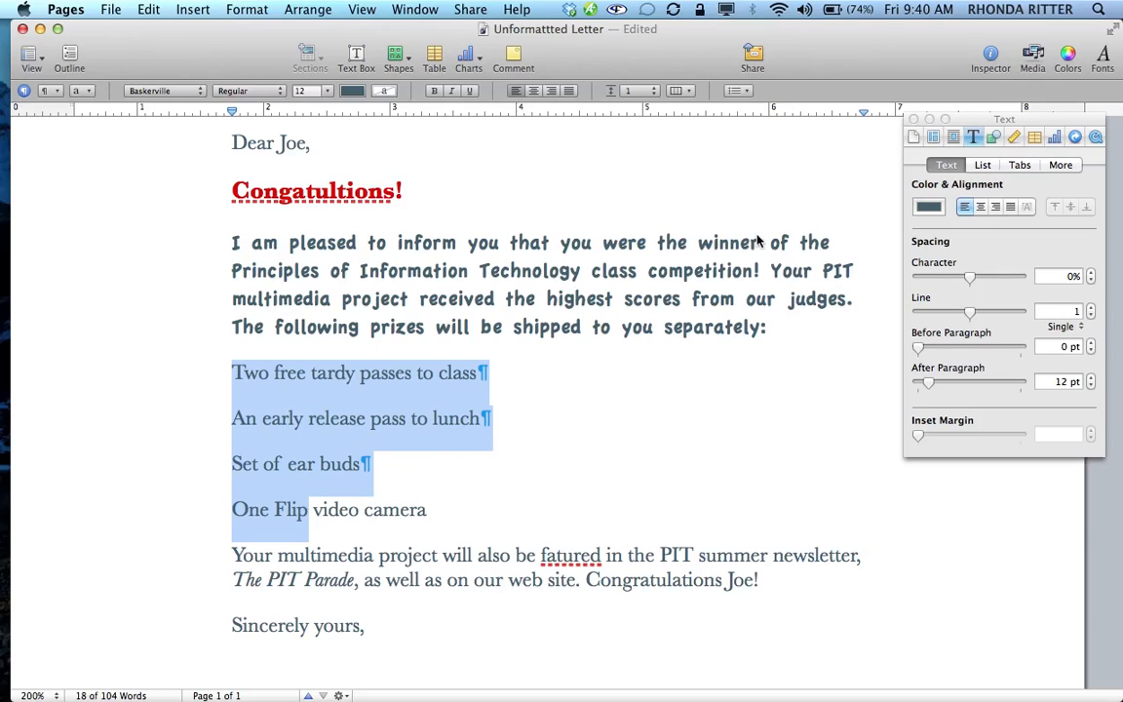
pyautogui.moveTo(987, 117); pyautogui.dragTo(922, 115)
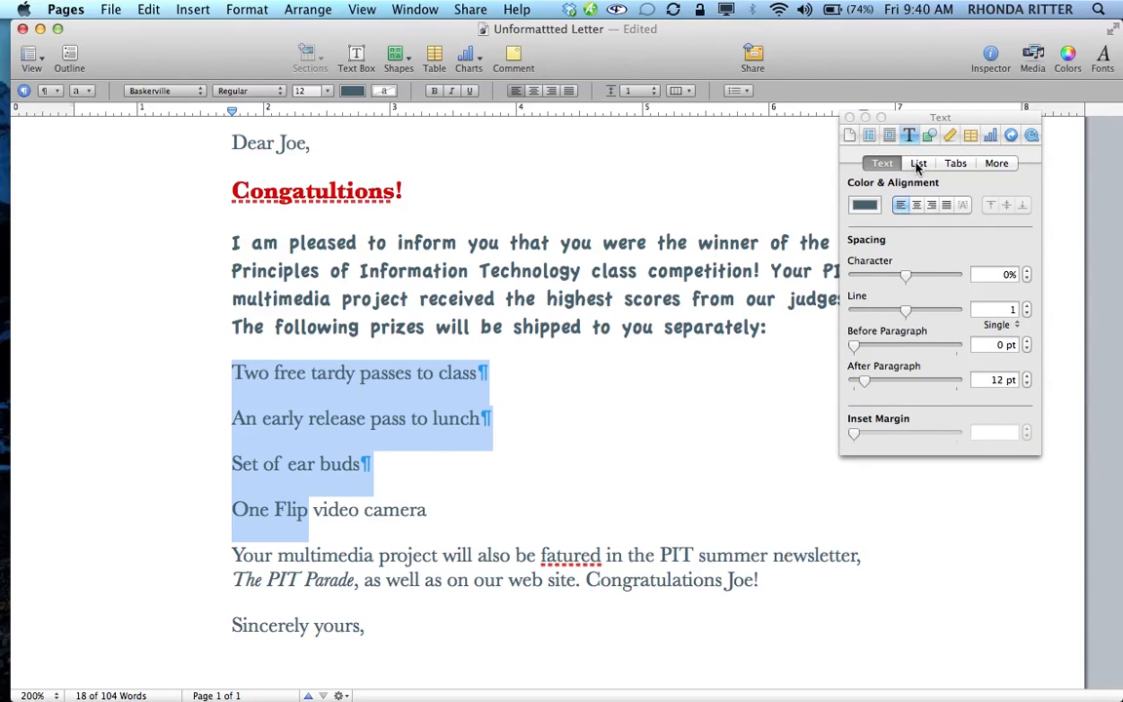
pyautogui.click(918, 164)
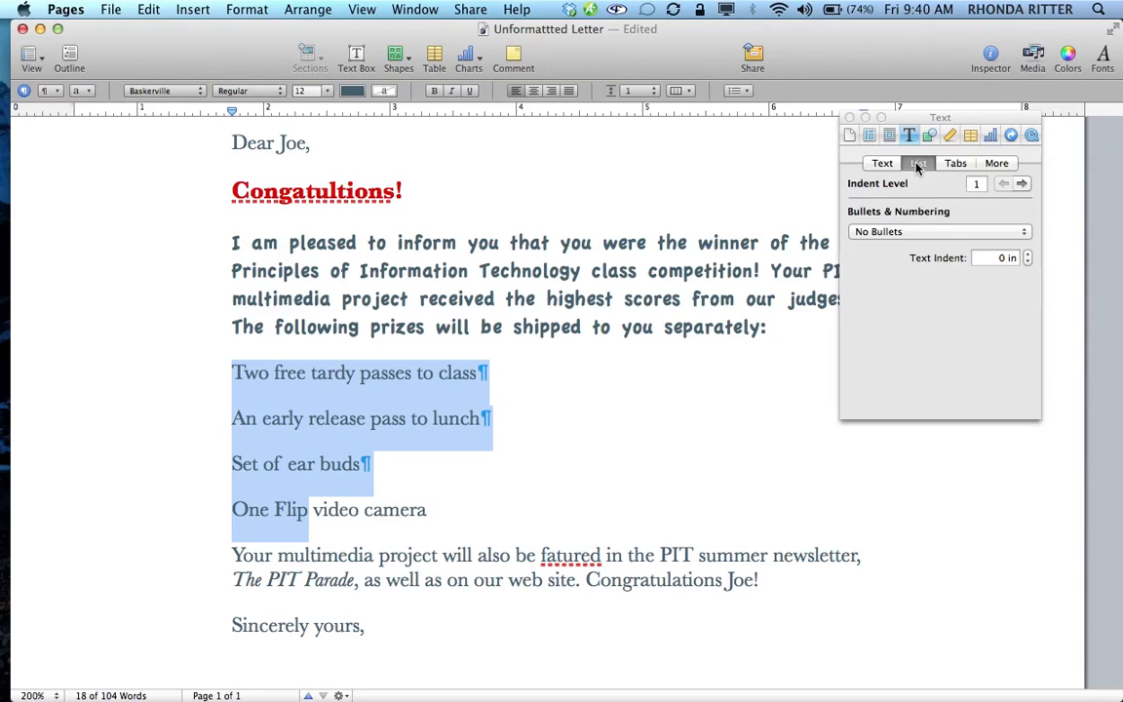
# - Try text bullets on the four prize lines and show the available bullet characters
pyautogui.click(1028, 234)
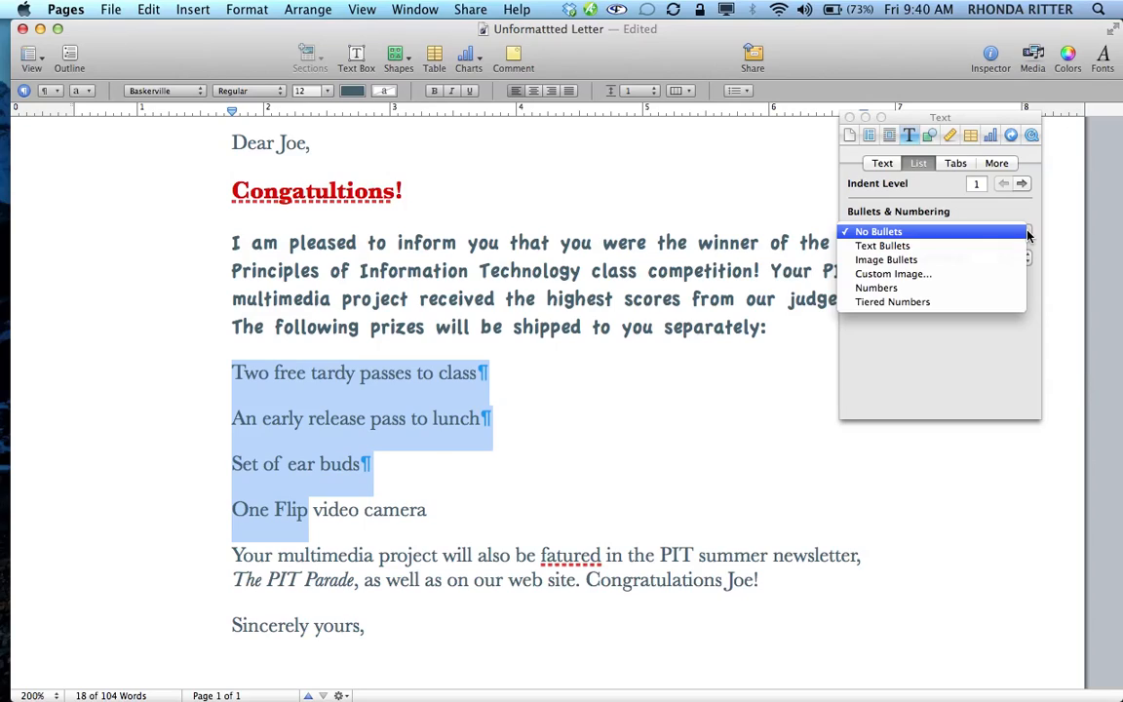
pyautogui.click(906, 247)
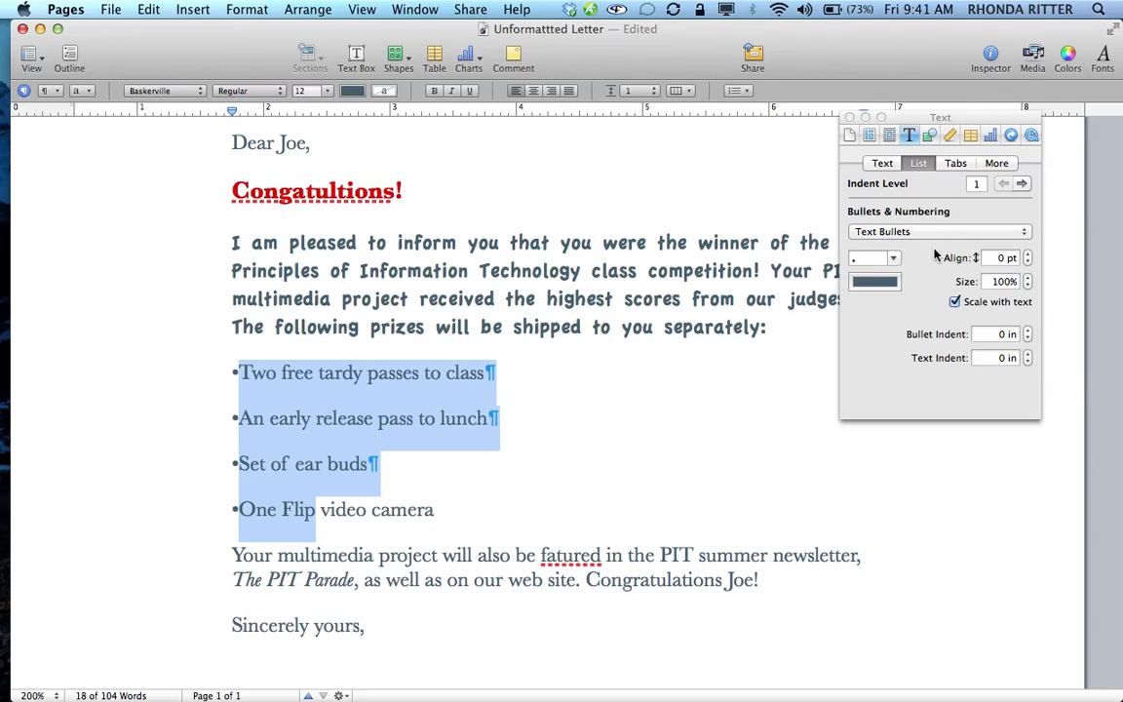
pyautogui.click(894, 259)
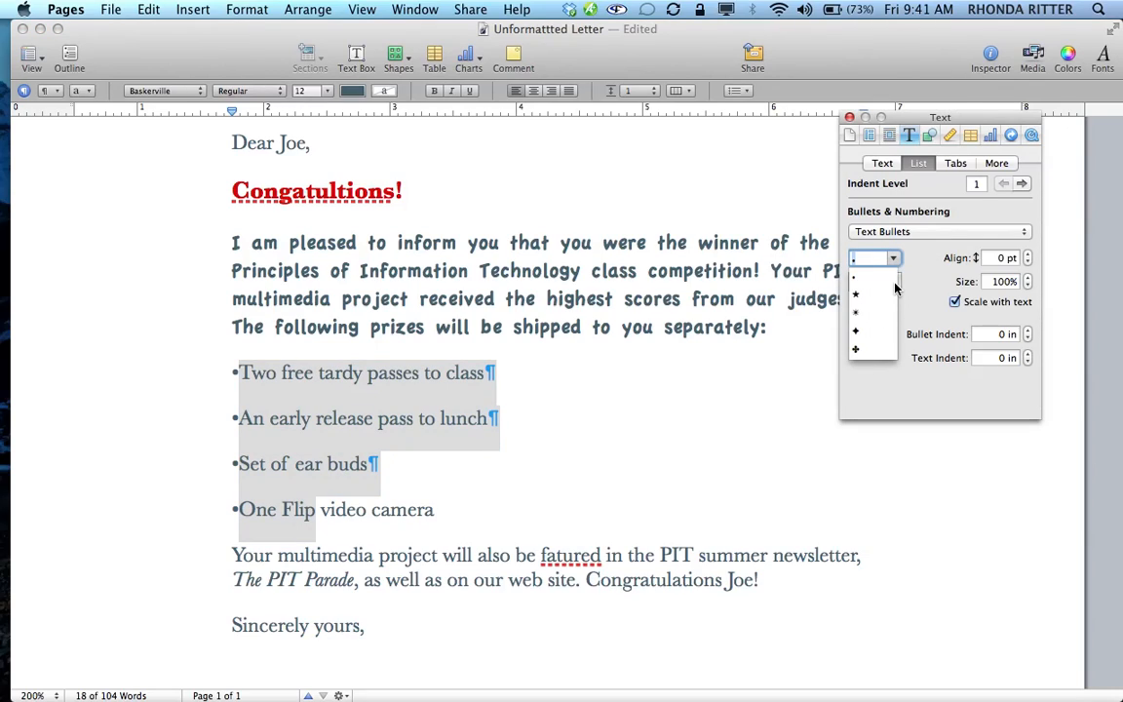
# - Try image bullets on the prize lines and look through the available bullet images
pyautogui.click(935, 234)
pyautogui.click(934, 234)
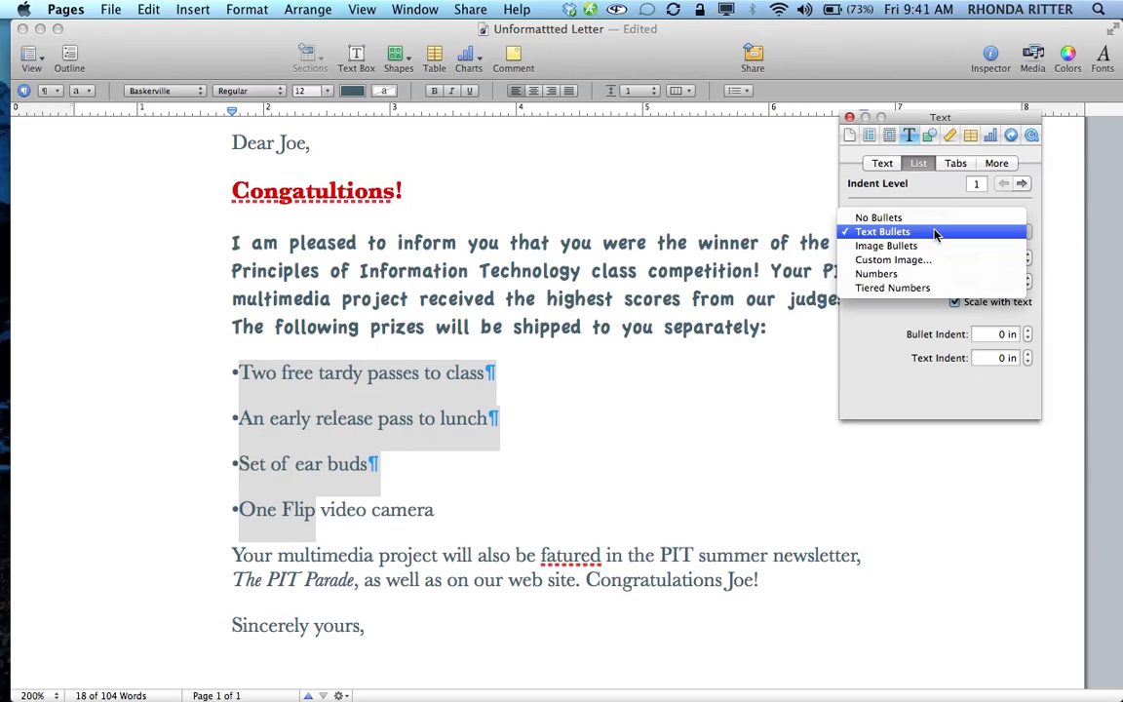
pyautogui.click(926, 248)
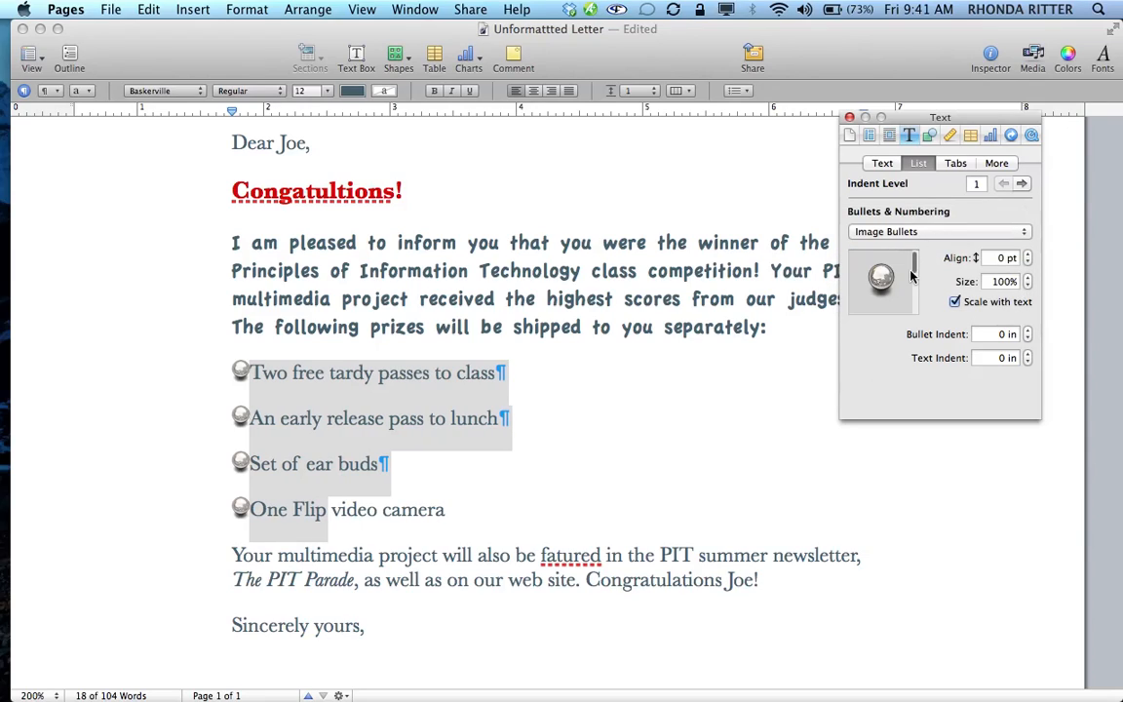
pyautogui.moveTo(915, 263); pyautogui.dragTo(915, 313)
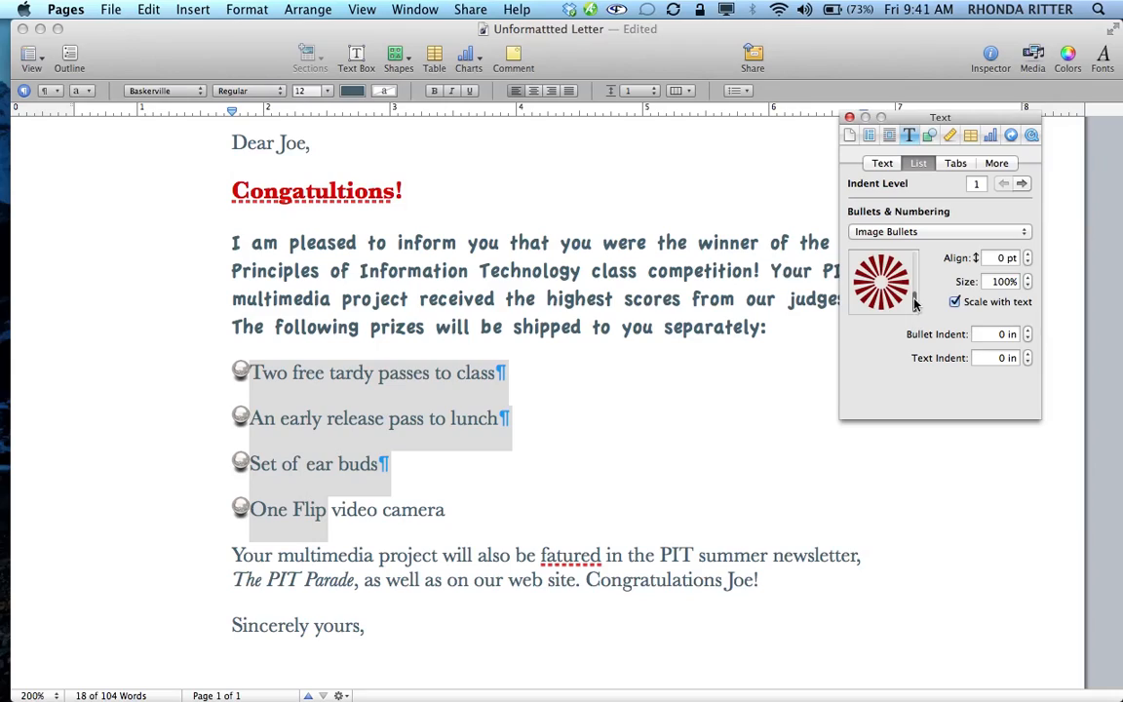
pyautogui.click(882, 287)
pyautogui.click(924, 232)
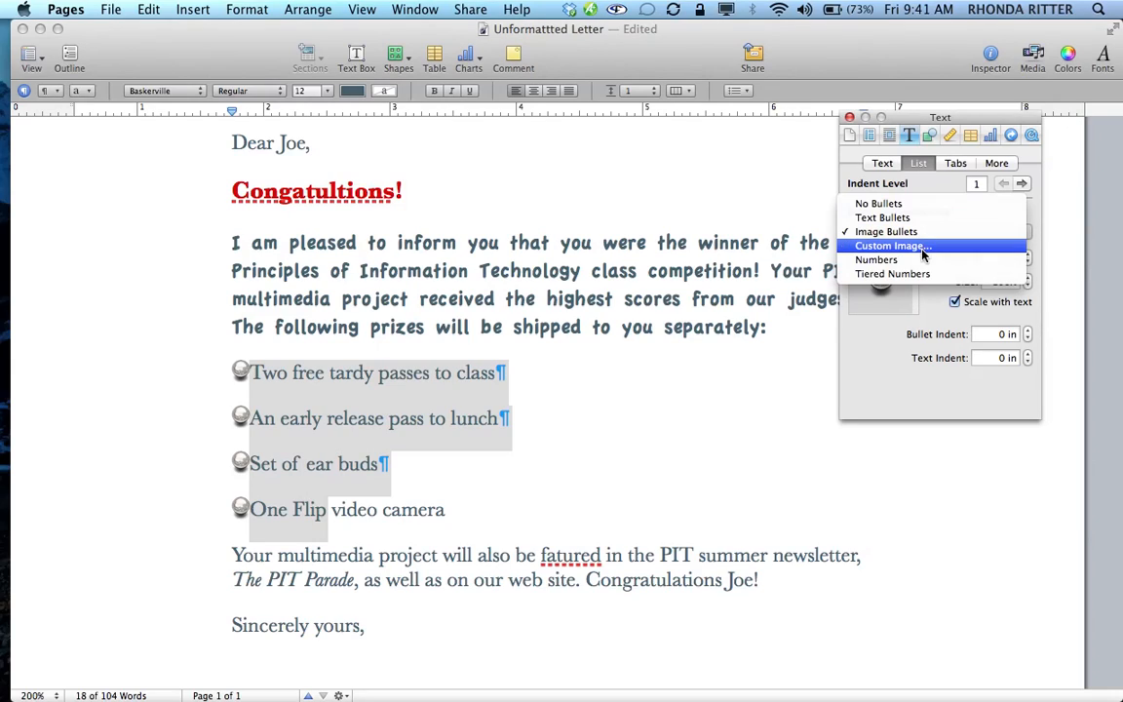
pyautogui.click(923, 245)
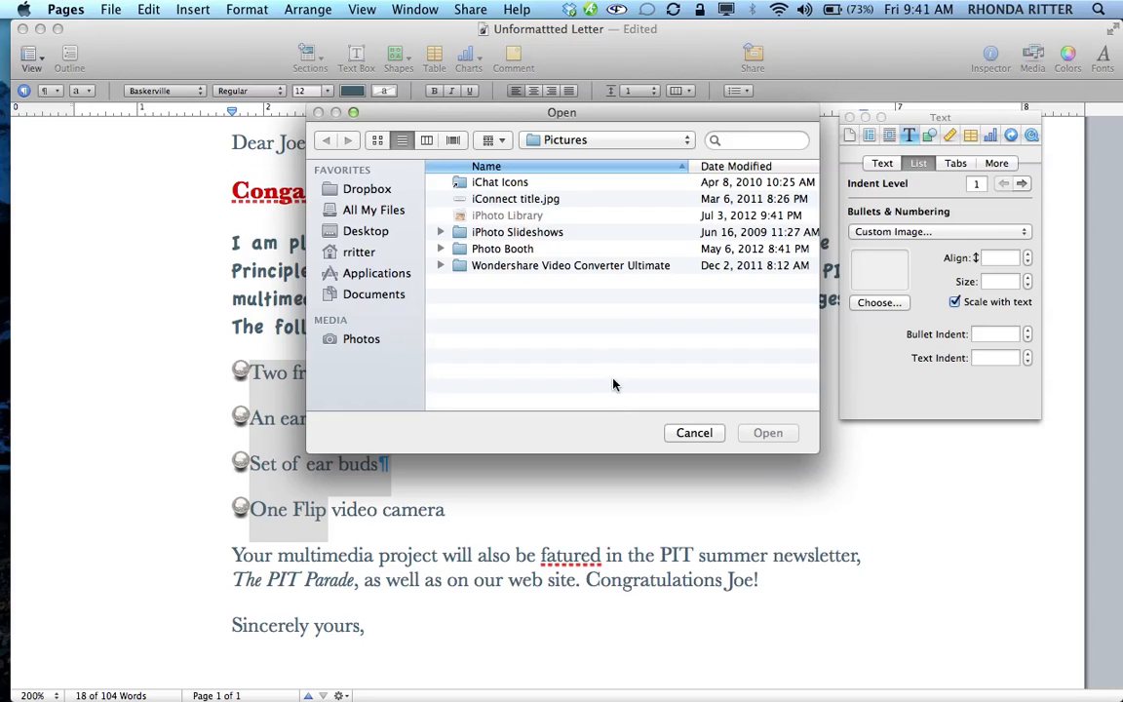
pyautogui.click(695, 433)
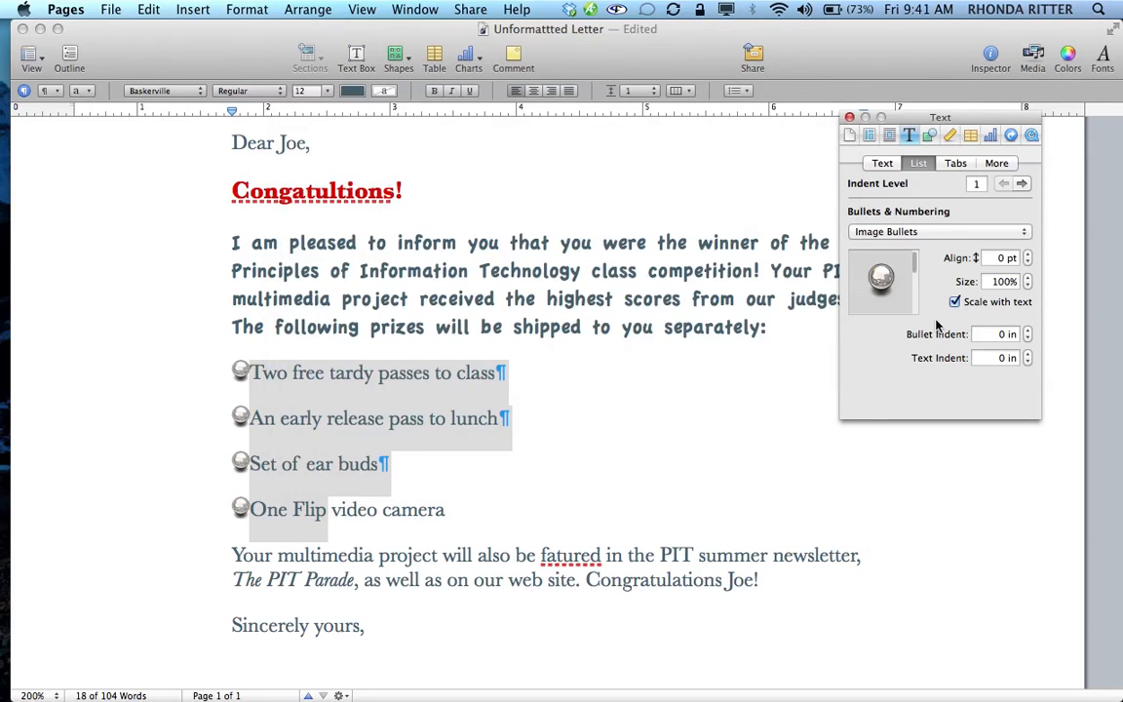
# - Try numbers and tiered numbers as the list style for the prize lines
pyautogui.click(912, 233)
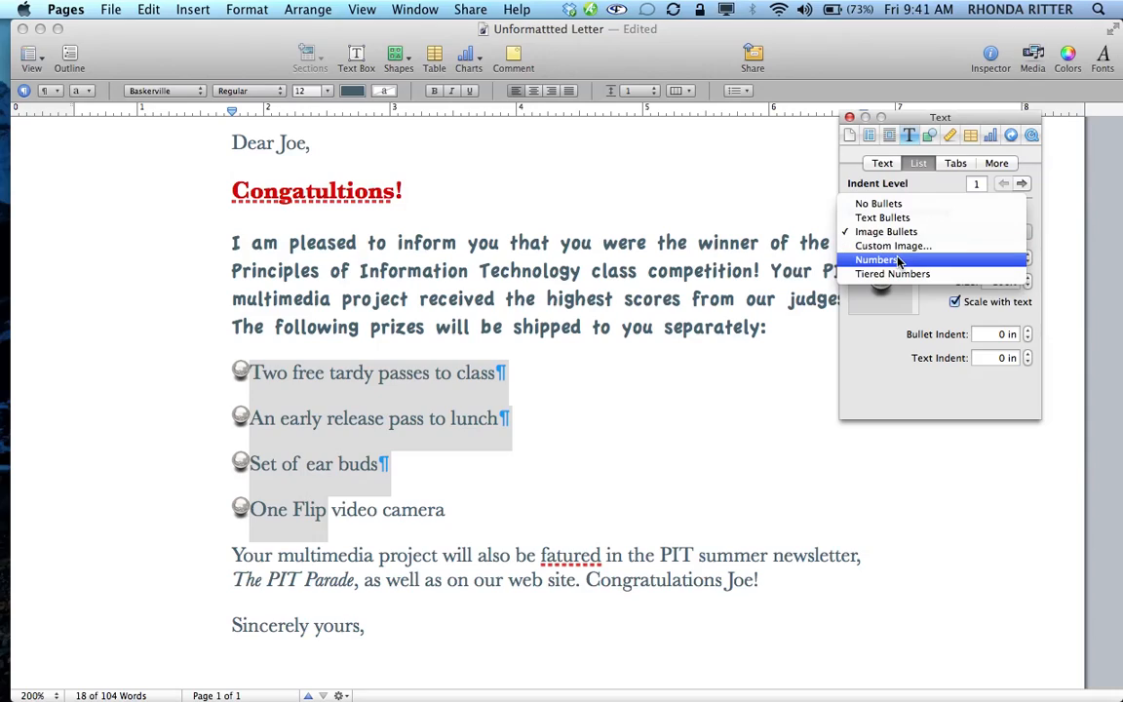
pyautogui.click(899, 262)
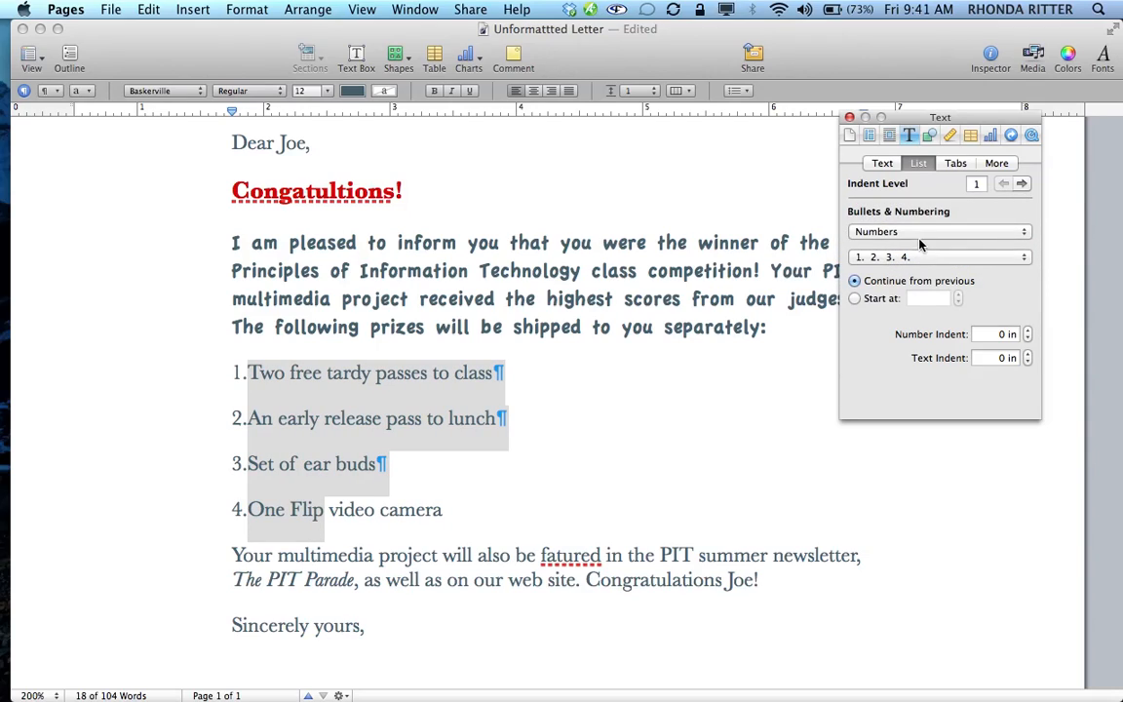
pyautogui.click(919, 234)
pyautogui.click(919, 247)
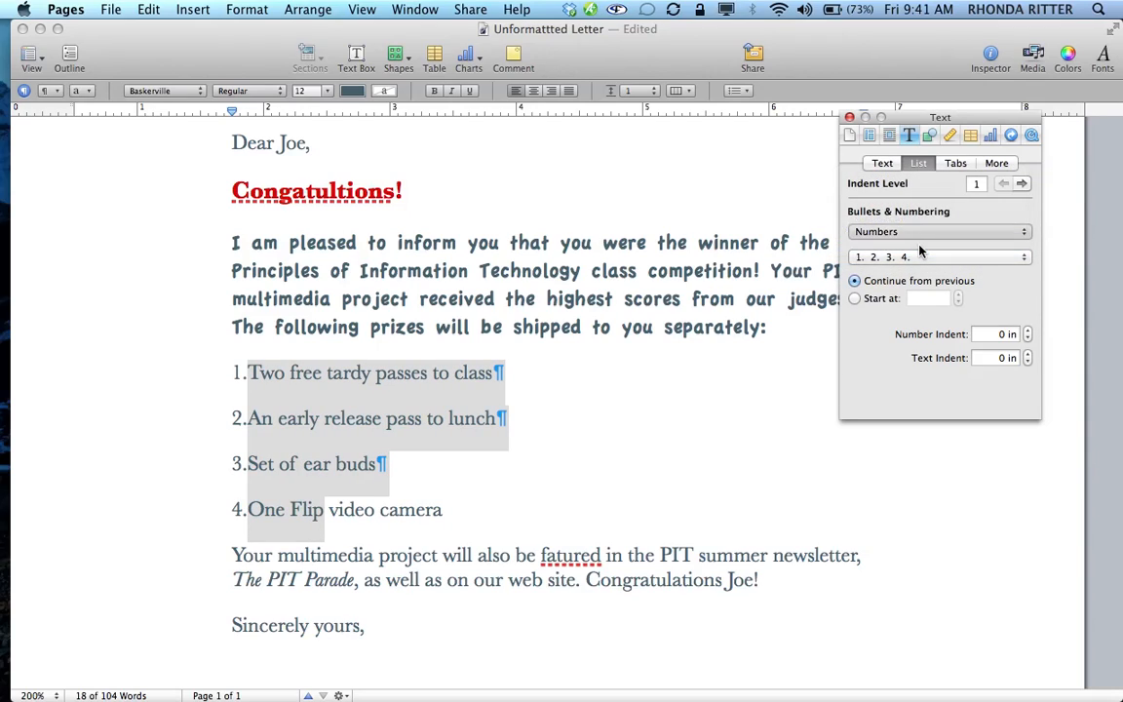
# - Apply image bullets with the blue box and red checkmark to the prize lines and close the text inspector
pyautogui.click(920, 232)
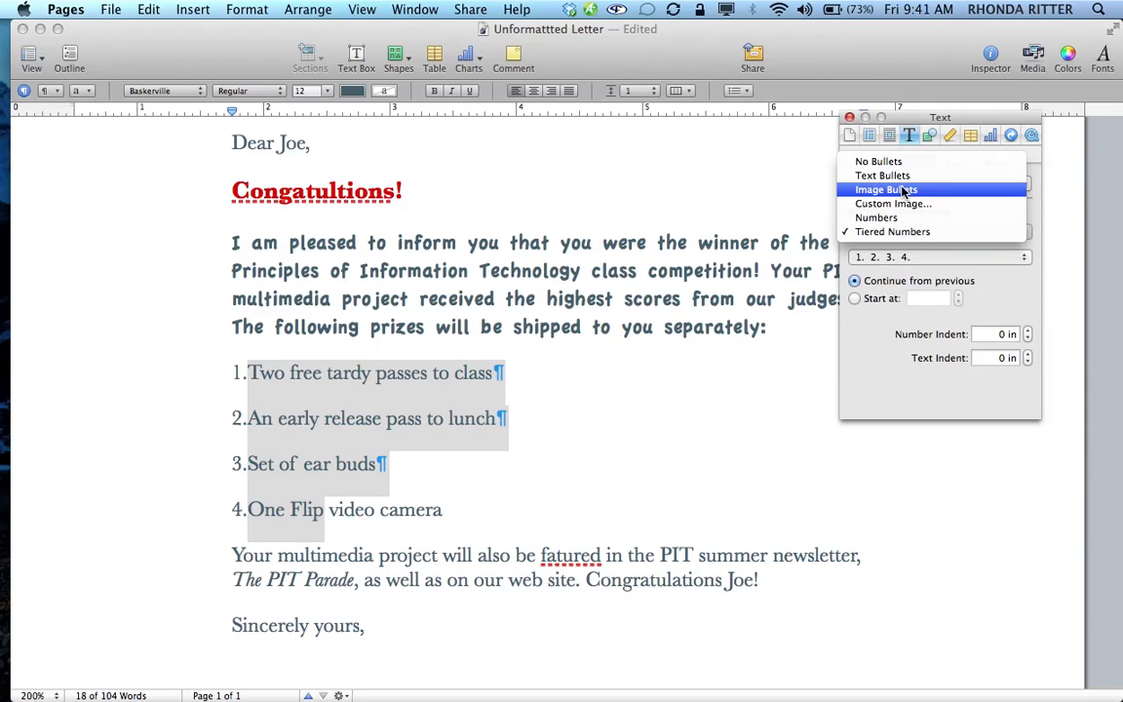
pyautogui.click(904, 191)
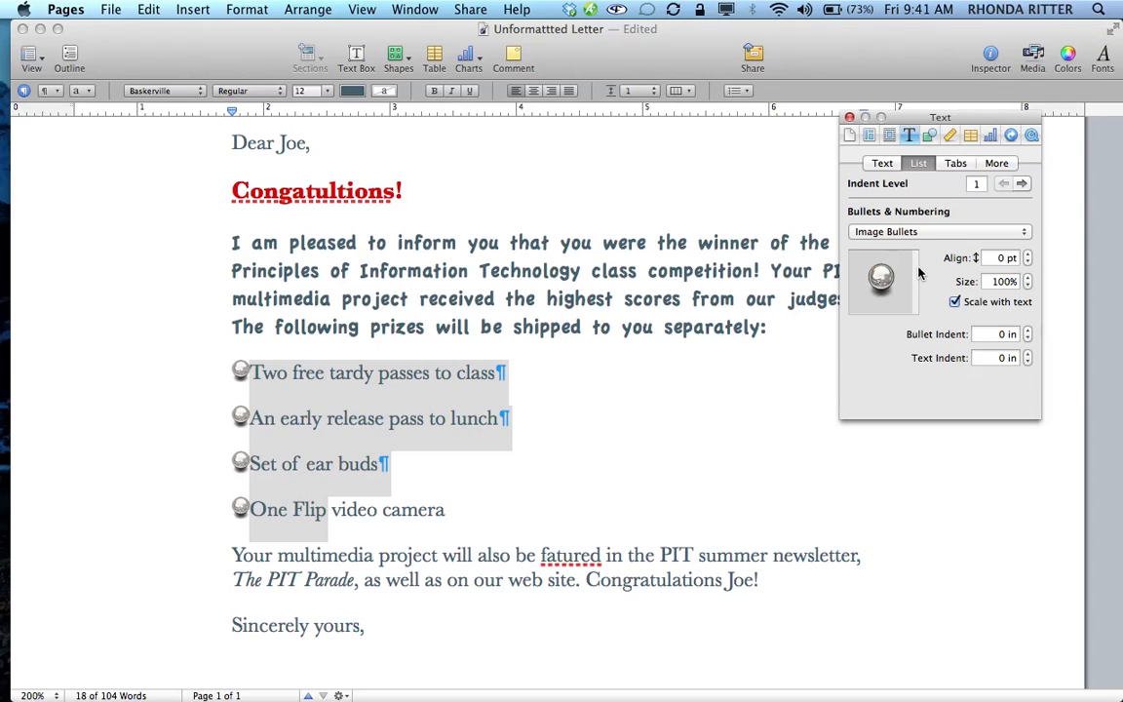
pyautogui.click(943, 234)
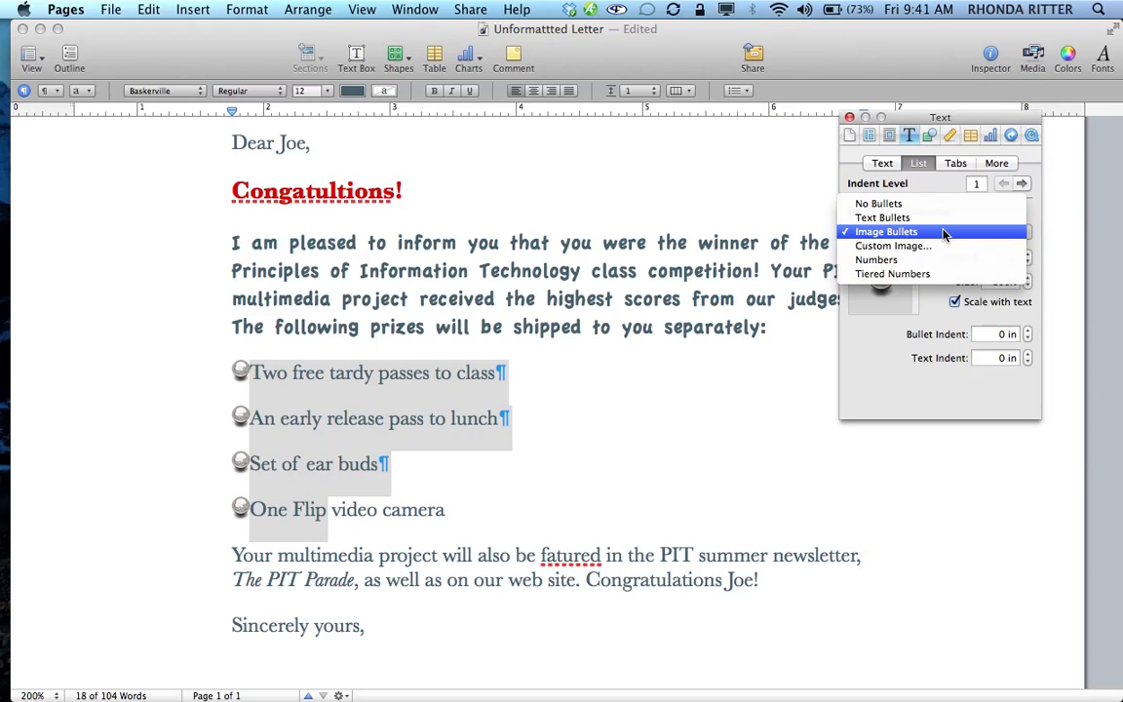
pyautogui.click(936, 231)
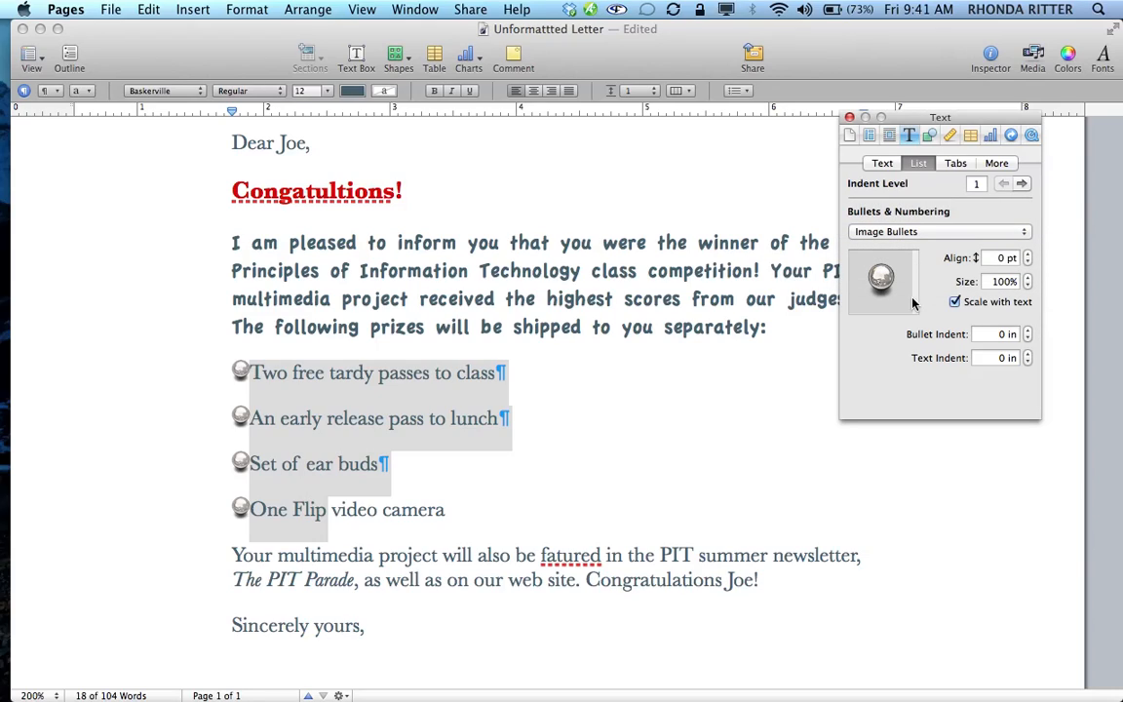
pyautogui.click(886, 280)
pyautogui.scroll(-2, 889, 281)
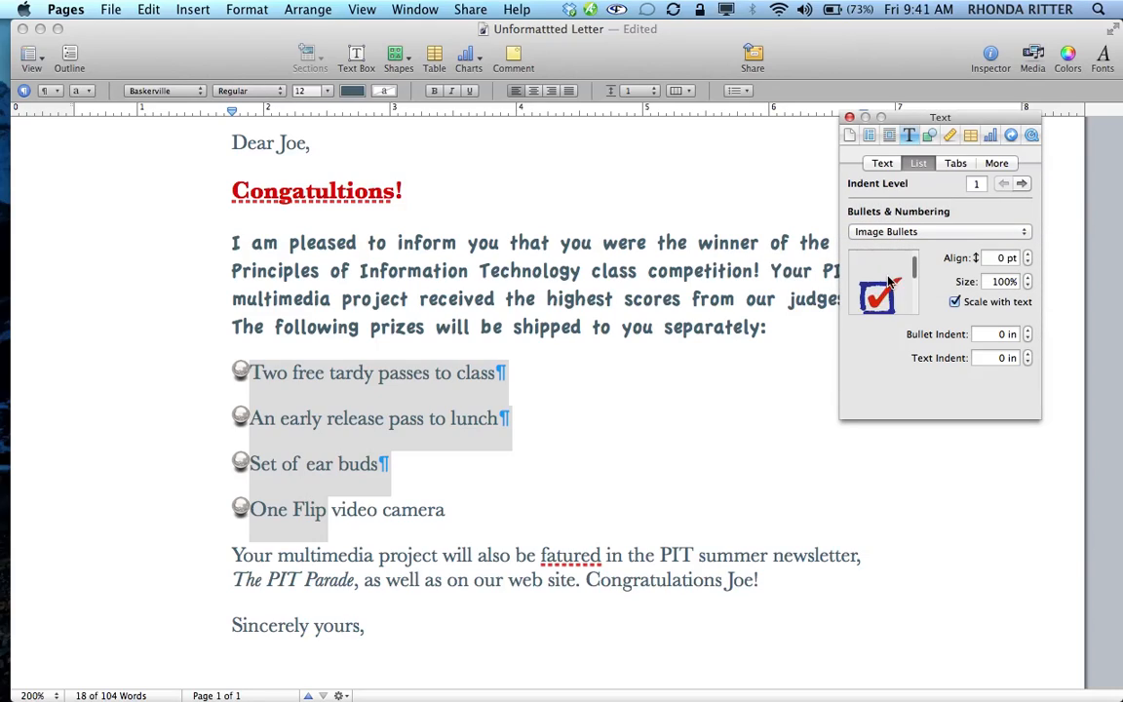
pyautogui.click(883, 284)
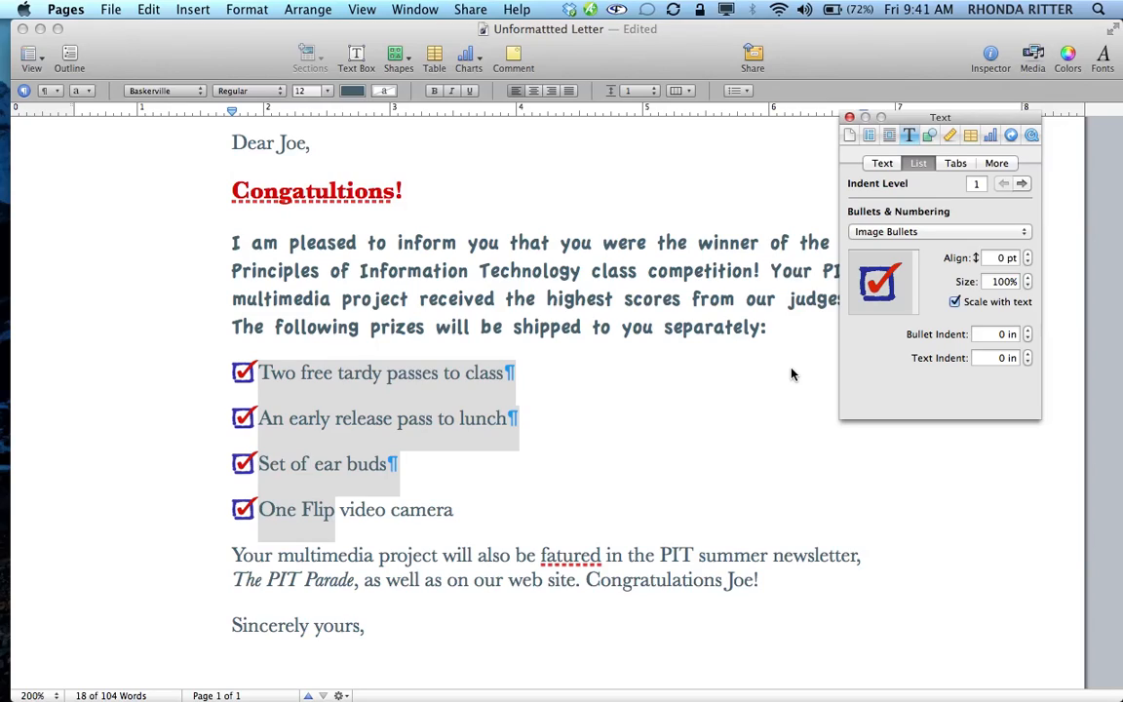
pyautogui.click(849, 117)
# - Insert a rounded rectangle above the date and stretch it into a banner about 6 in wide and 1 in tall
pyautogui.scroll(10, 665, 458)
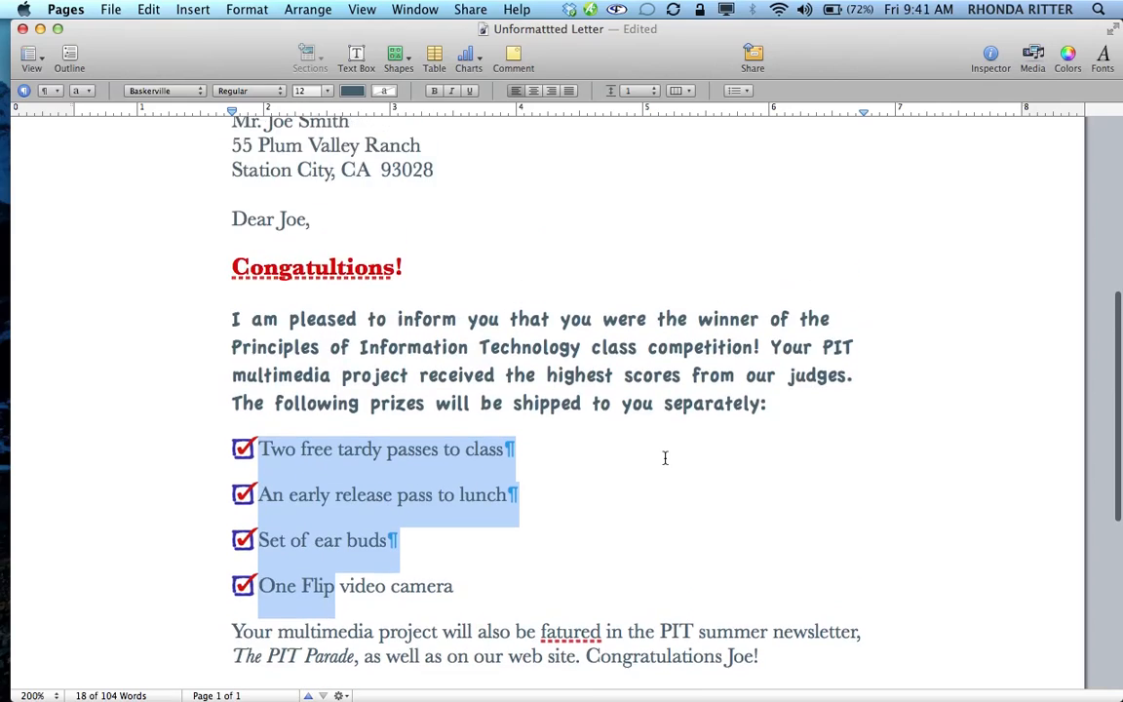
pyautogui.scroll(3, 665, 458)
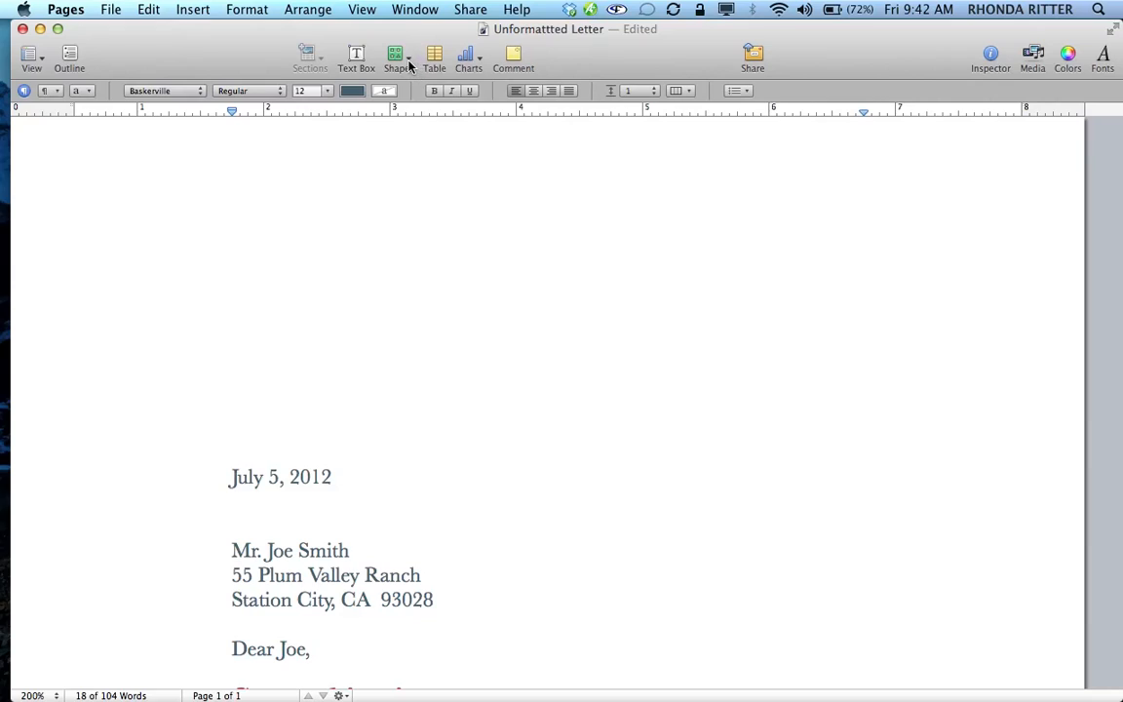
pyautogui.click(410, 65)
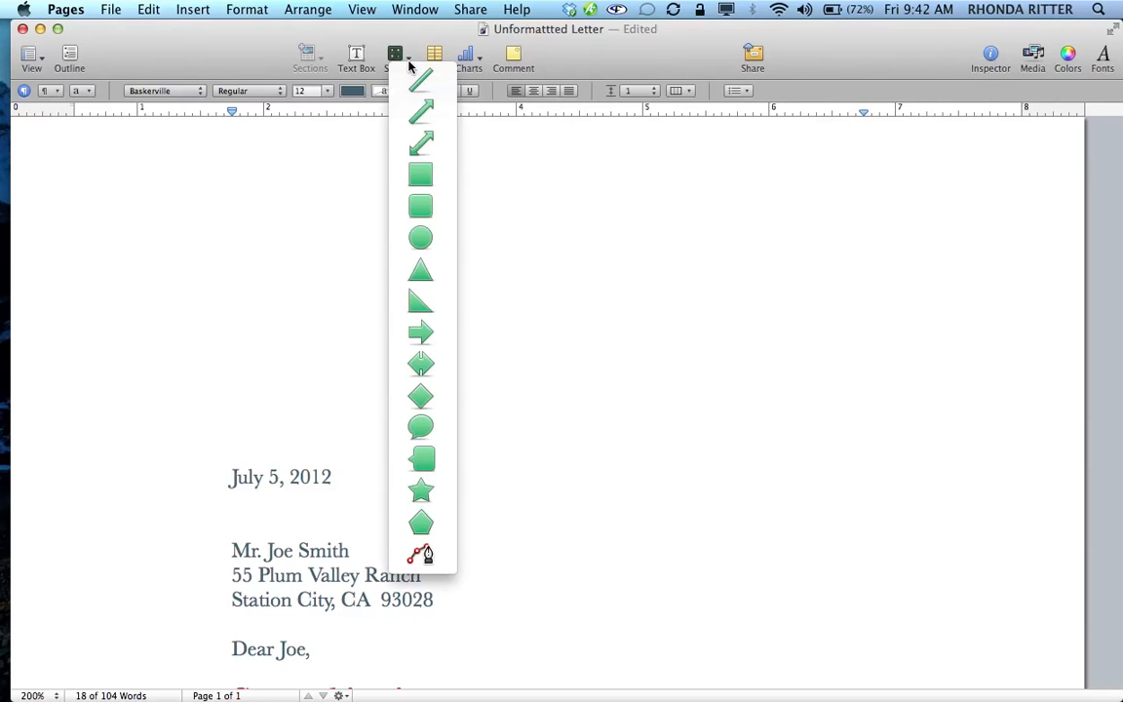
pyautogui.click(425, 209)
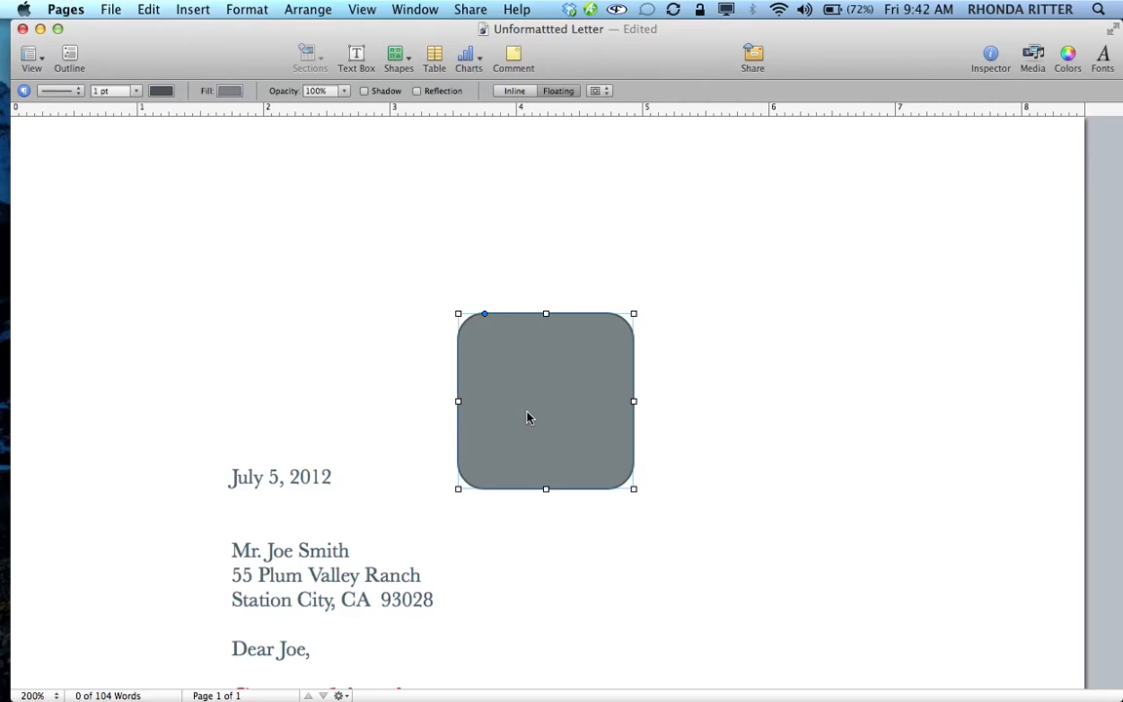
pyautogui.moveTo(527, 418); pyautogui.dragTo(538, 323)
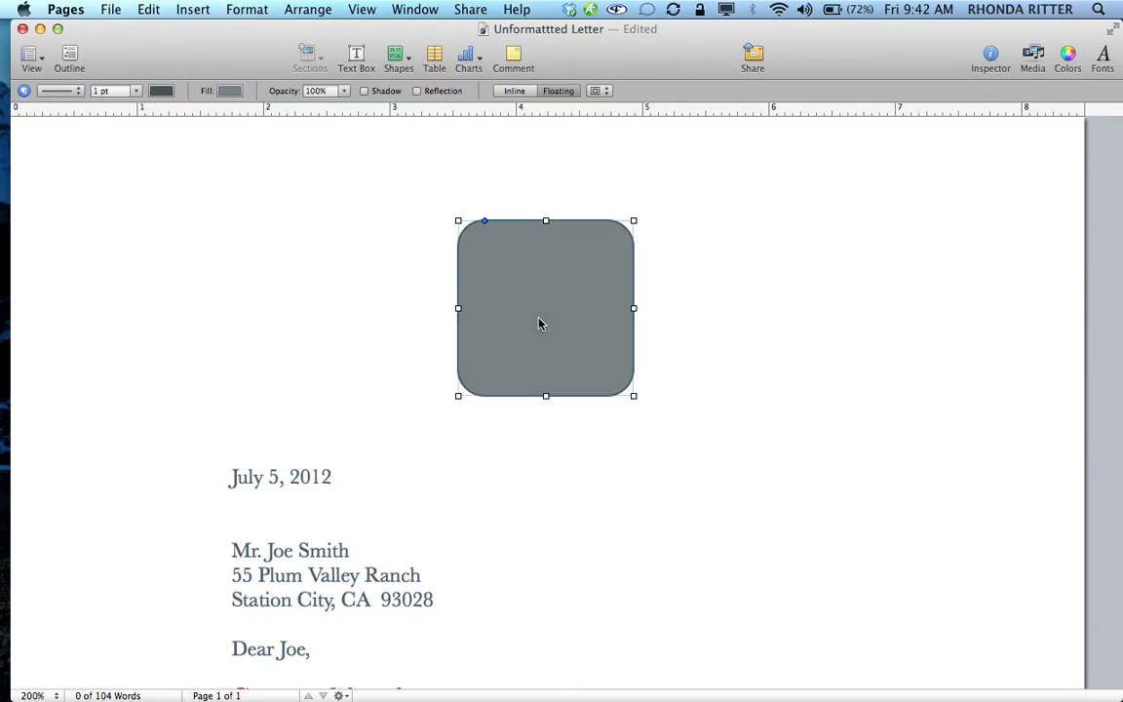
pyautogui.moveTo(458, 394); pyautogui.dragTo(209, 384)
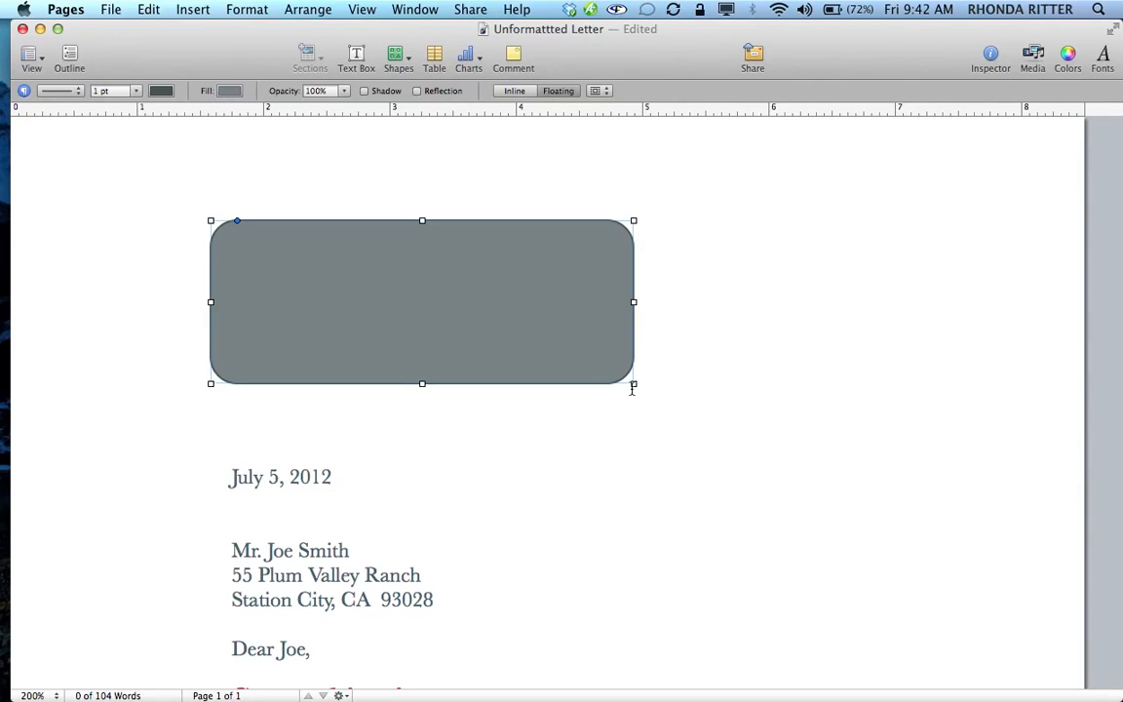
pyautogui.moveTo(634, 383); pyautogui.dragTo(960, 355)
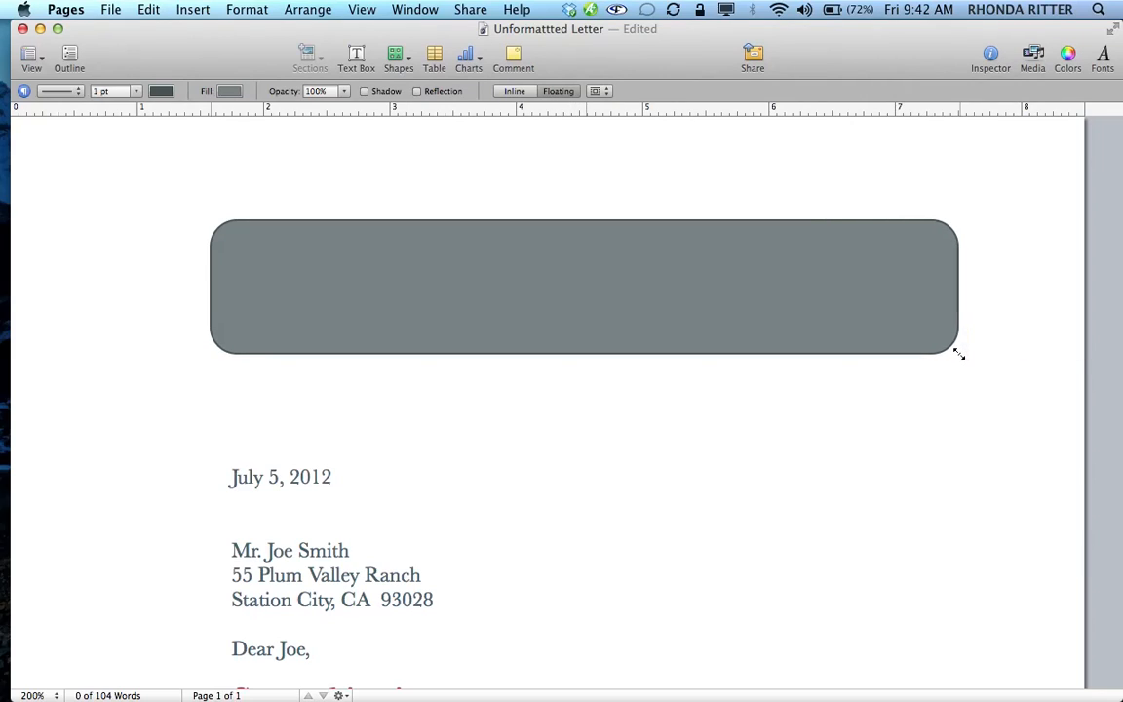
# - Enter "PRINCIPLES OF INFORMATION TECHNOLOGY" inside the rounded banner and center the text horizontally
pyautogui.doubleClick(514, 279)
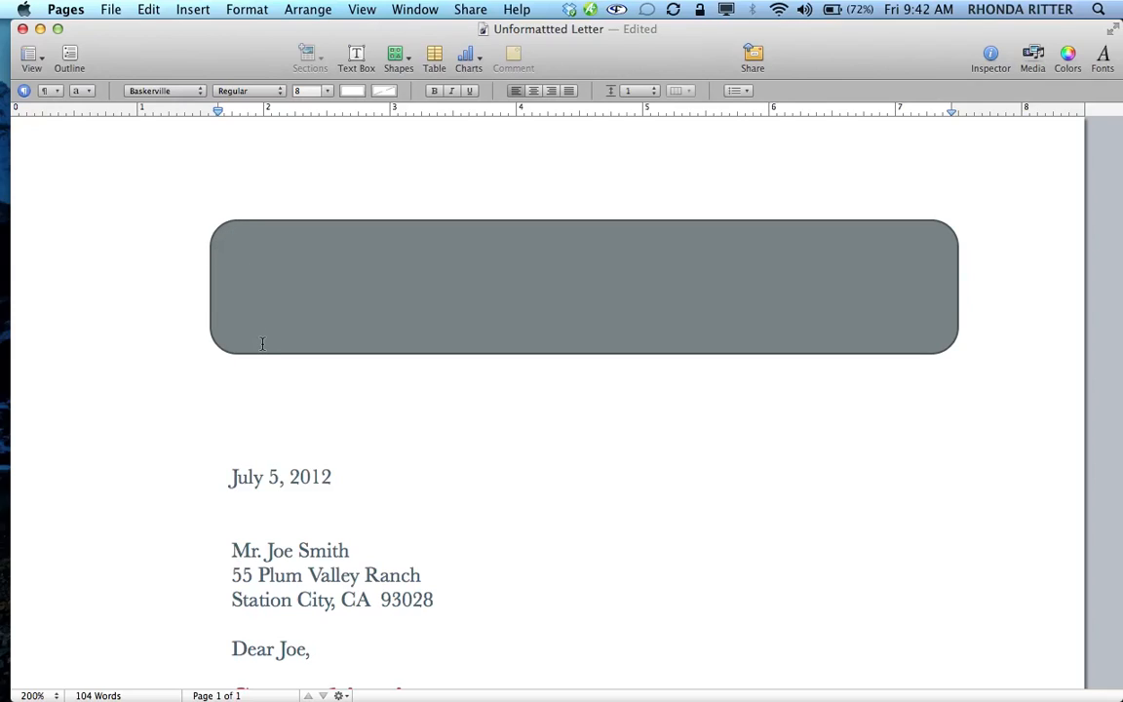
pyautogui.write('PRINCIPLES OF IN')
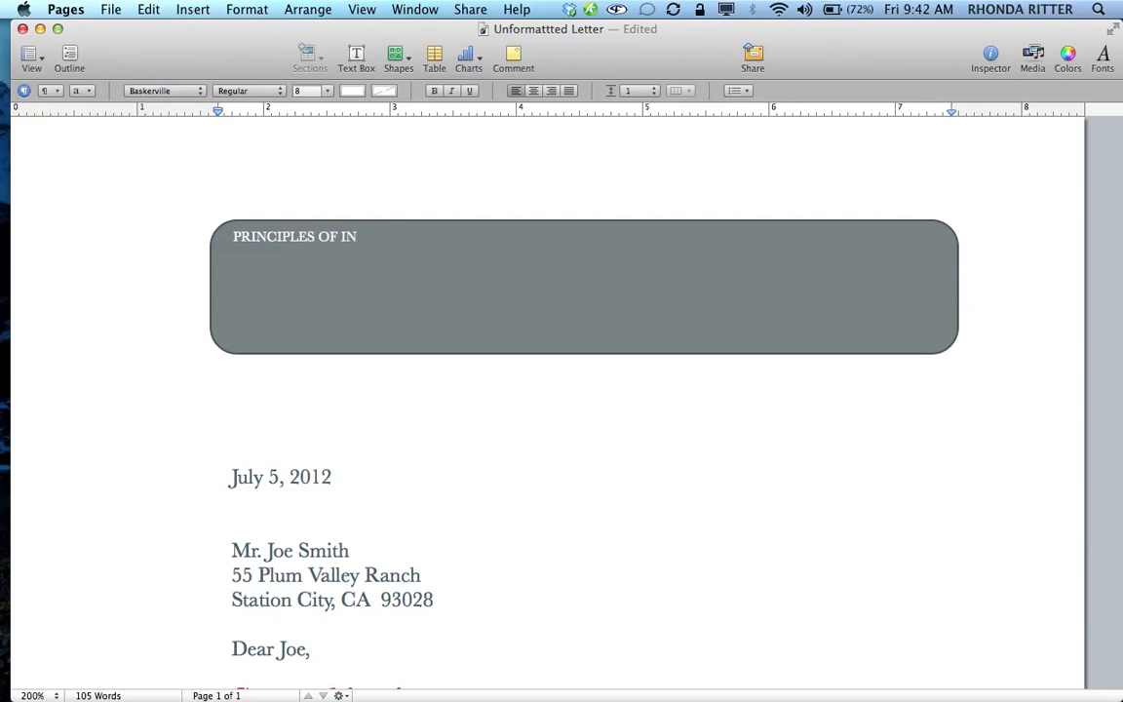
pyautogui.write('FORMATION TECHNOLOGY')
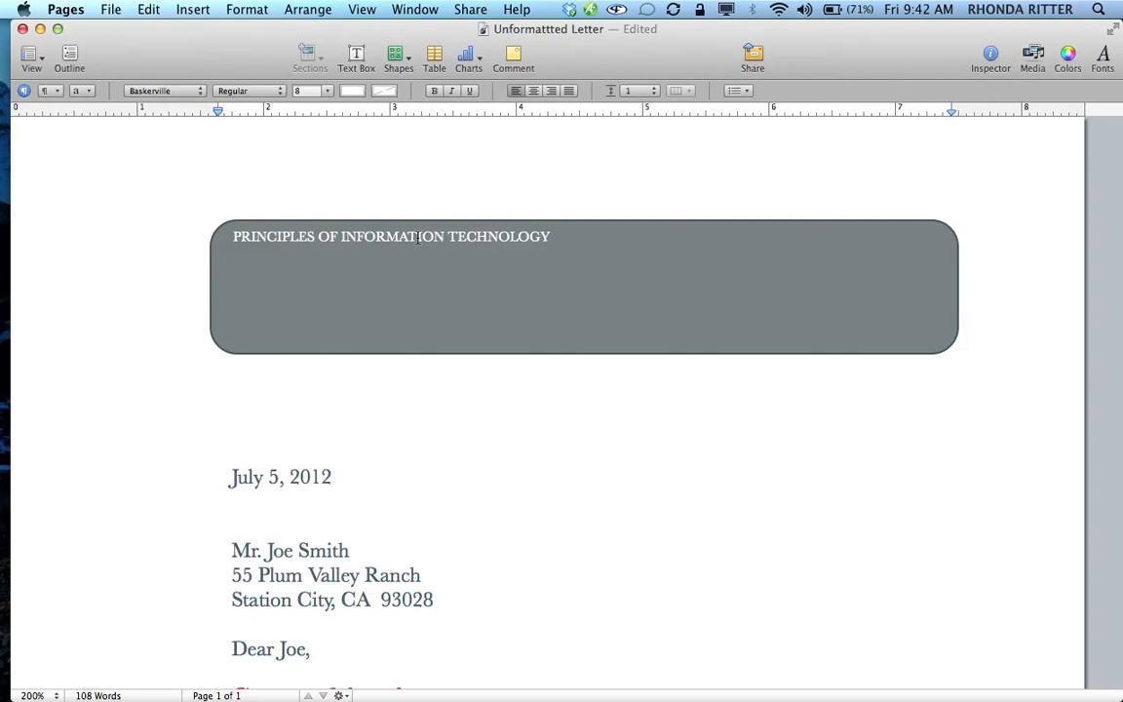
pyautogui.moveTo(543, 236); pyautogui.dragTo(233, 237)
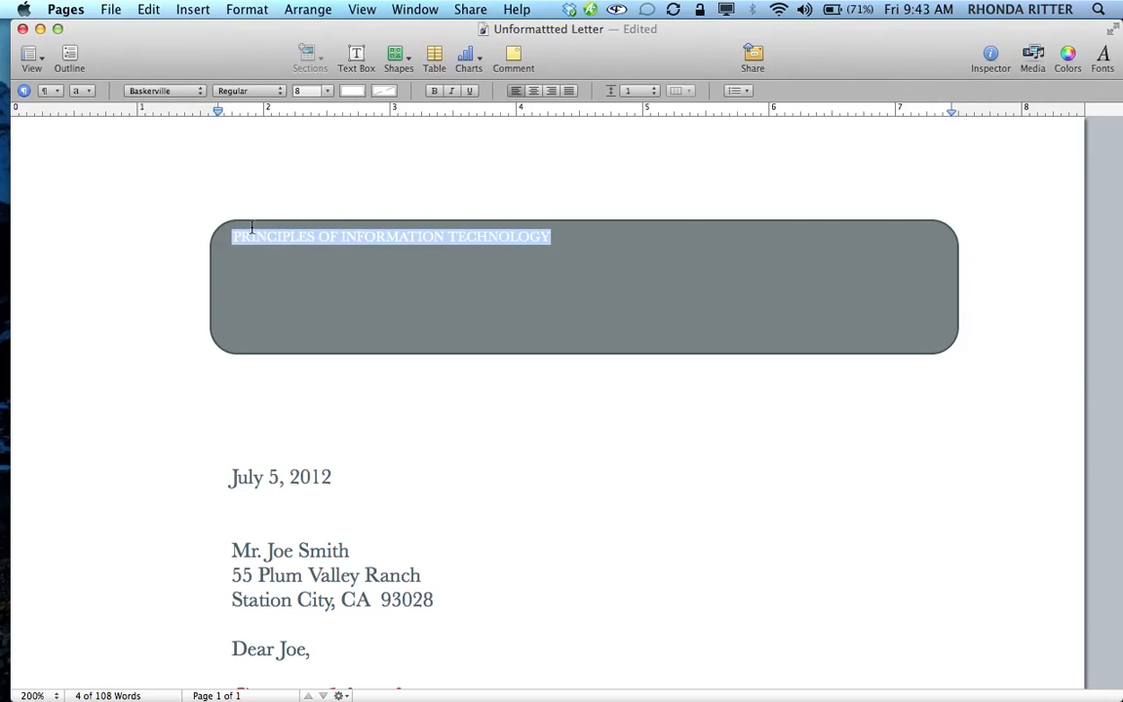
pyautogui.click(535, 91)
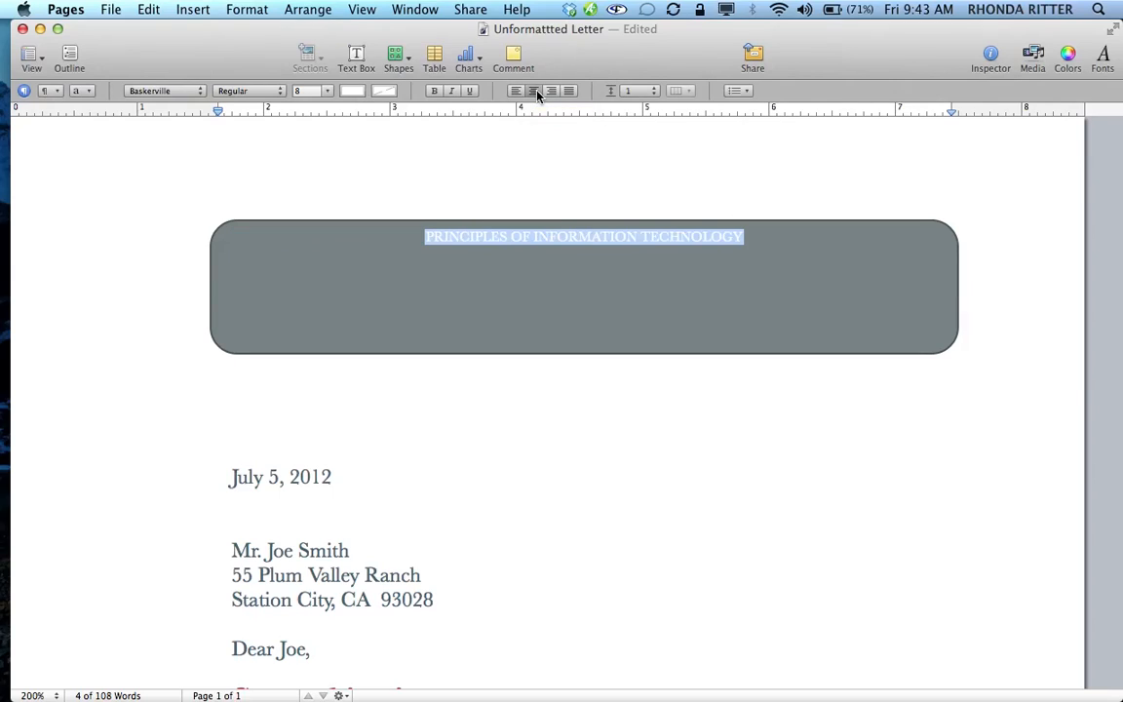
# - Set the size of the banner's "PRINCIPLES OF INFORMATION TECHNOLOGY" text to 18
pyautogui.click(329, 91)
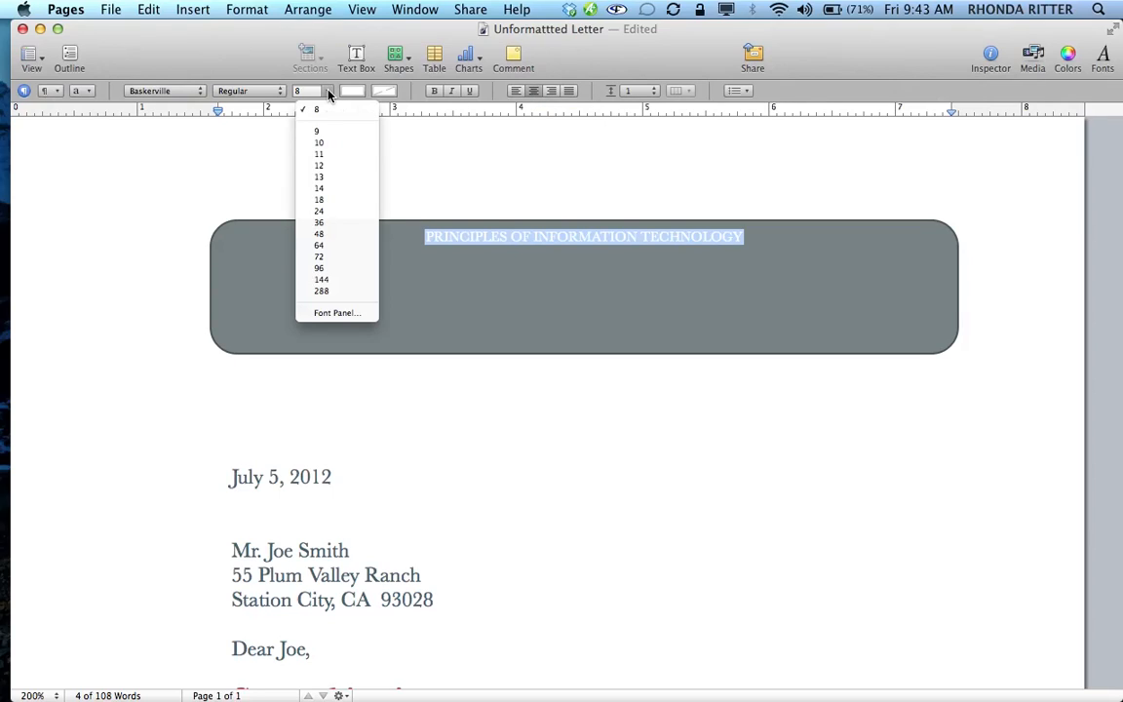
pyautogui.click(329, 201)
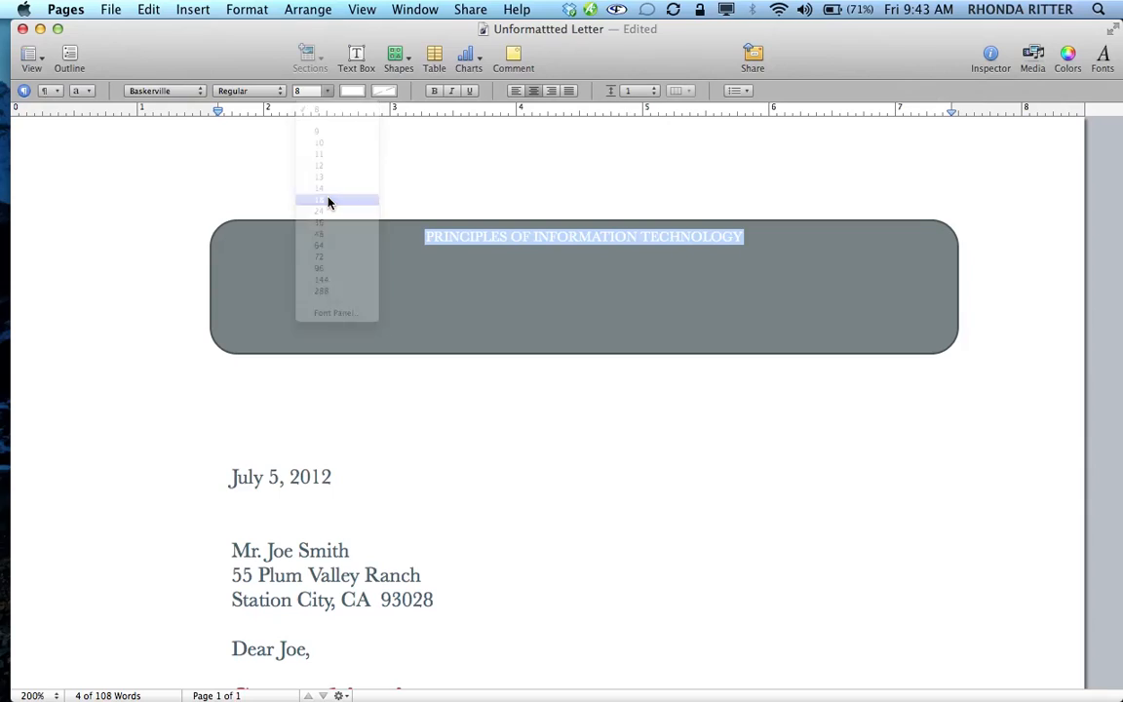
pyautogui.click(716, 294)
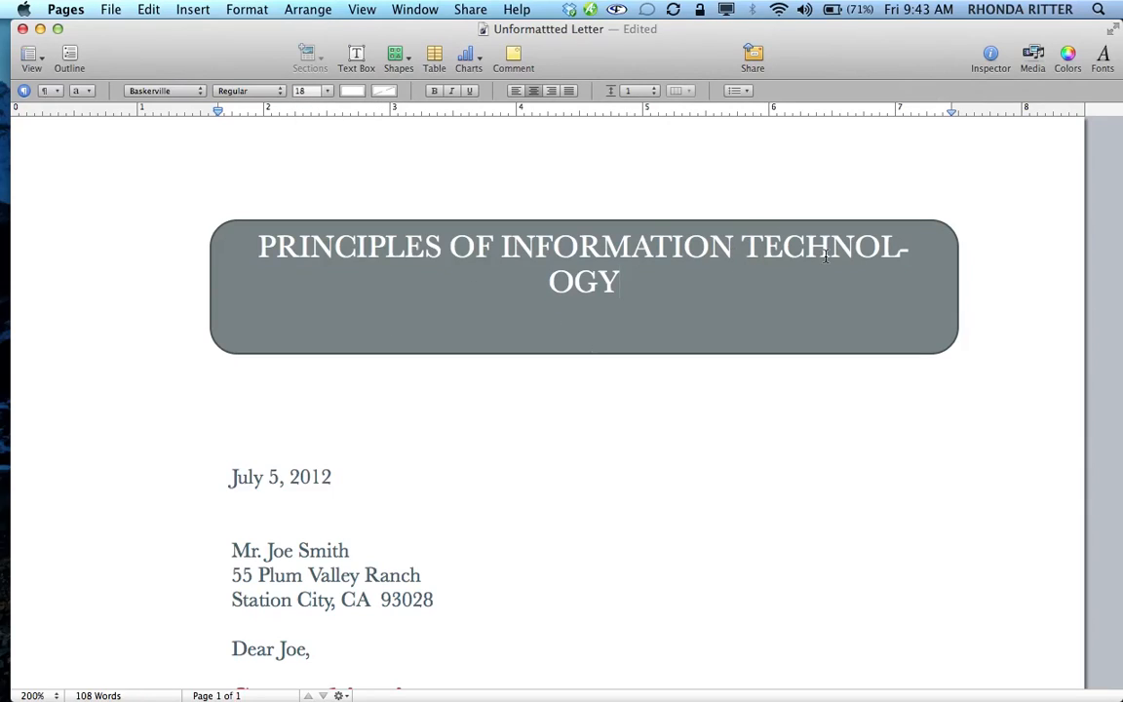
# - Narrow the banner to about 4.9 in wide so TECHNOLOGY wraps whole onto the second line, and shift it slightly toward the page center
pyautogui.click(960, 295)
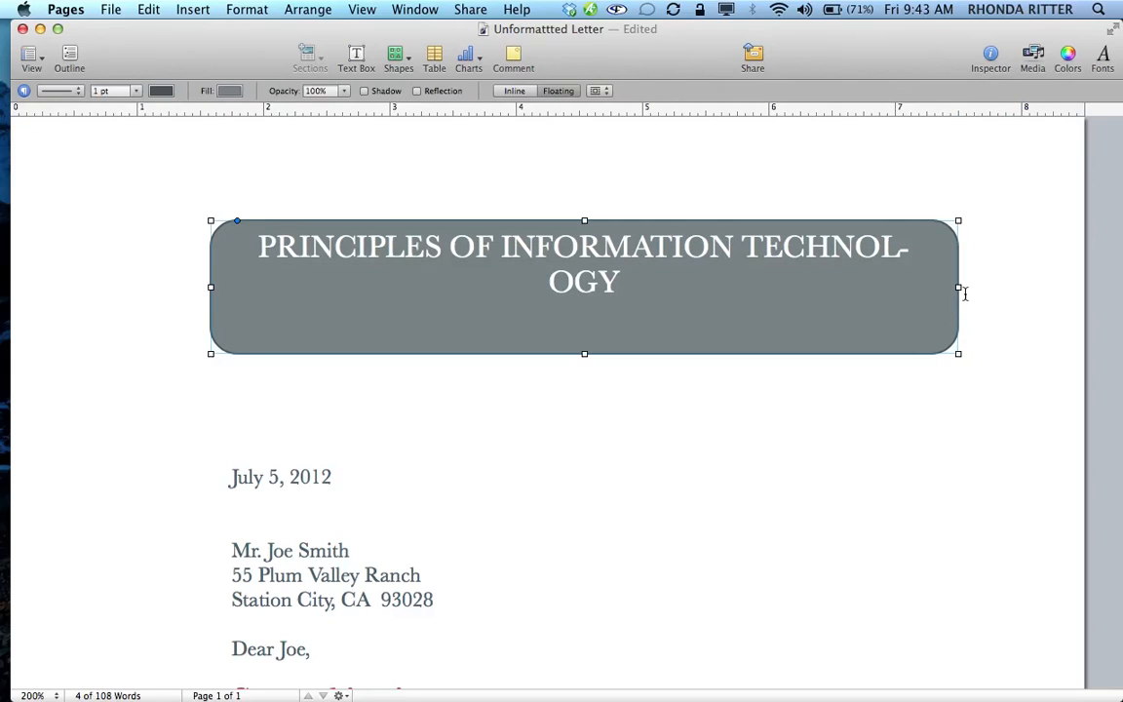
pyautogui.moveTo(960, 289); pyautogui.dragTo(827, 294)
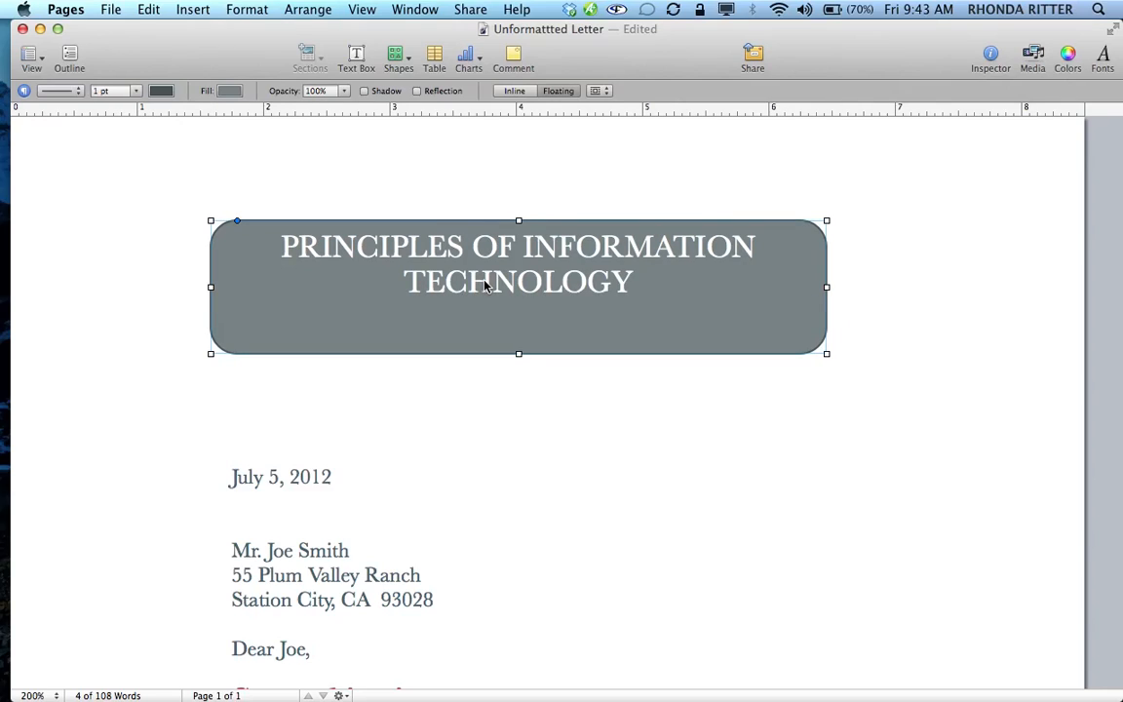
pyautogui.moveTo(485, 284); pyautogui.dragTo(524, 282)
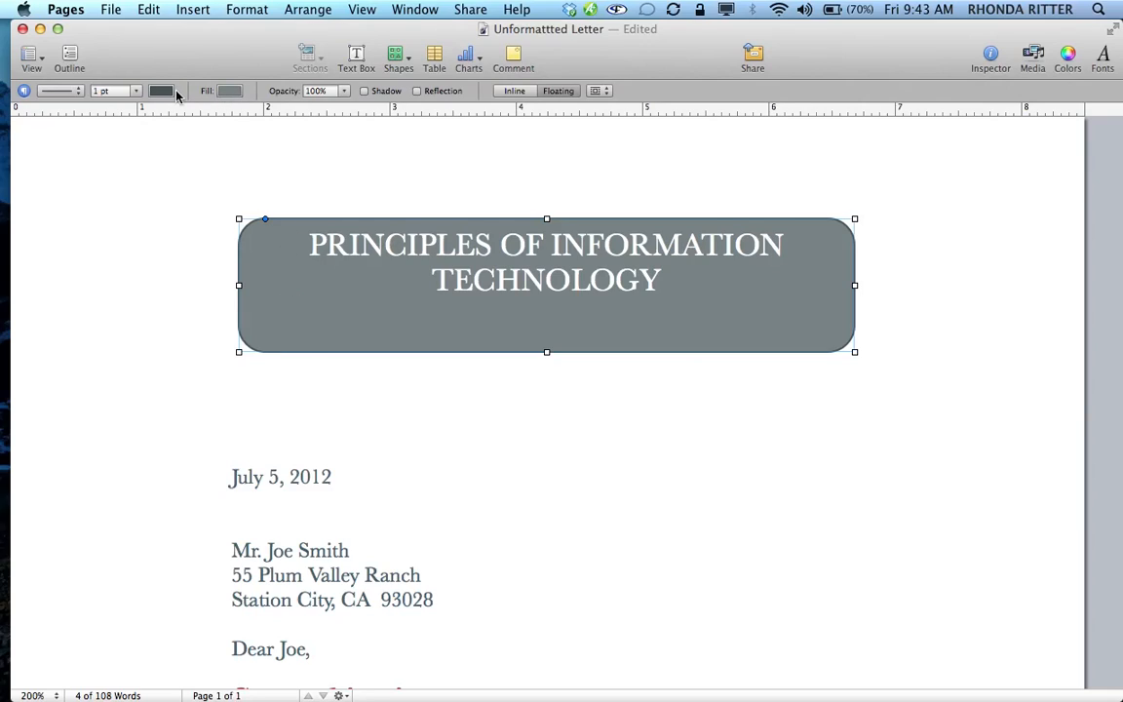
# - Fill the rounded banner with light green and make its outline black
pyautogui.click(231, 91)
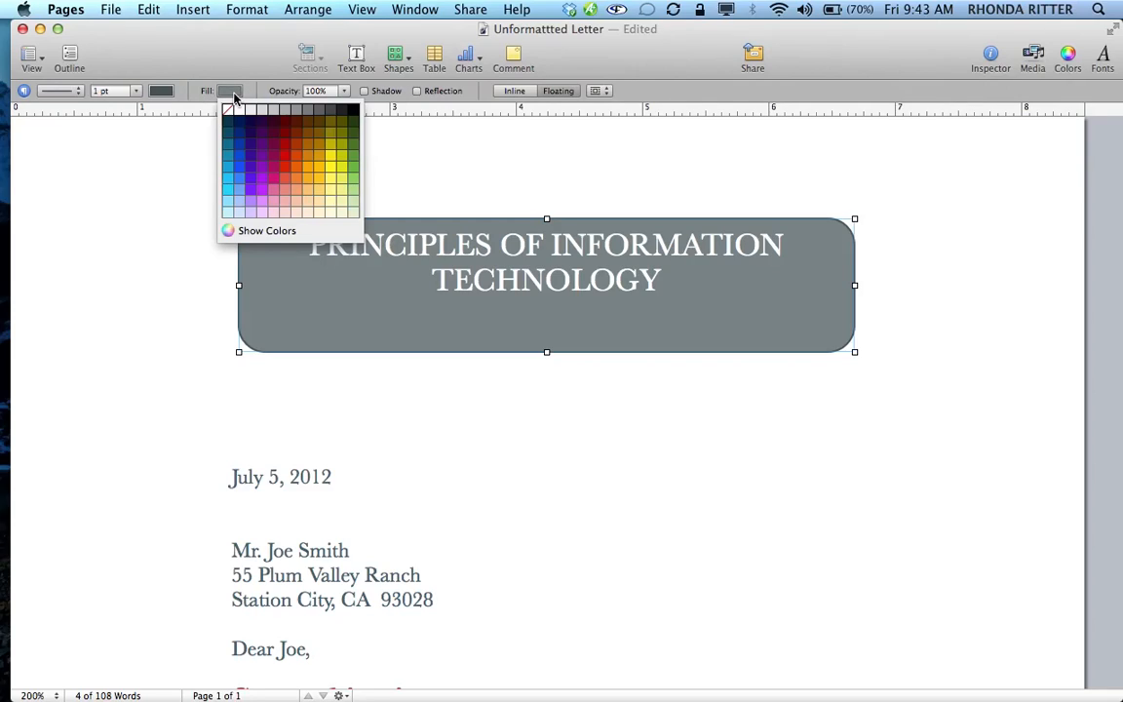
pyautogui.click(352, 190)
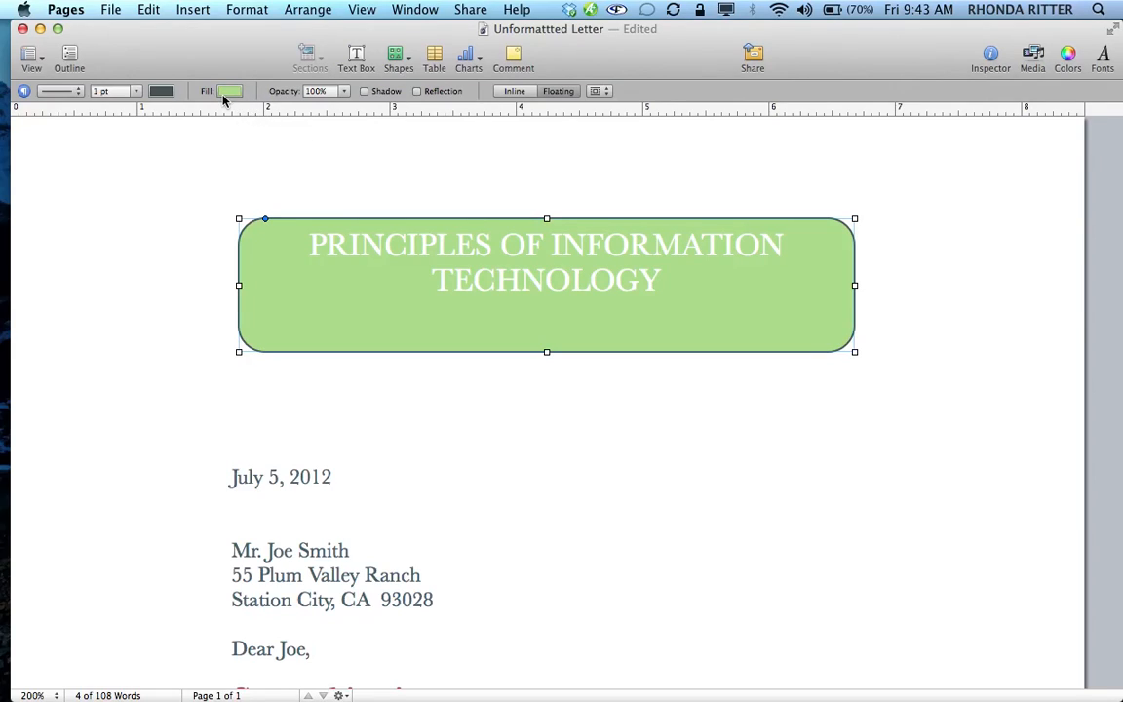
pyautogui.click(161, 91)
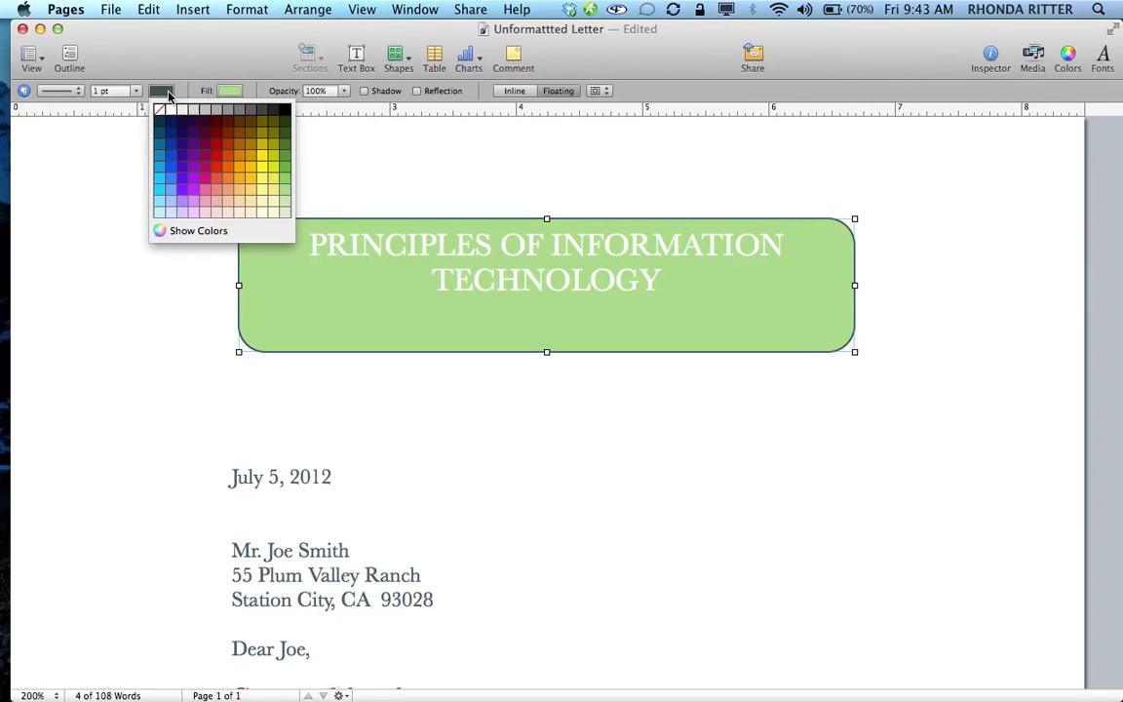
pyautogui.click(284, 110)
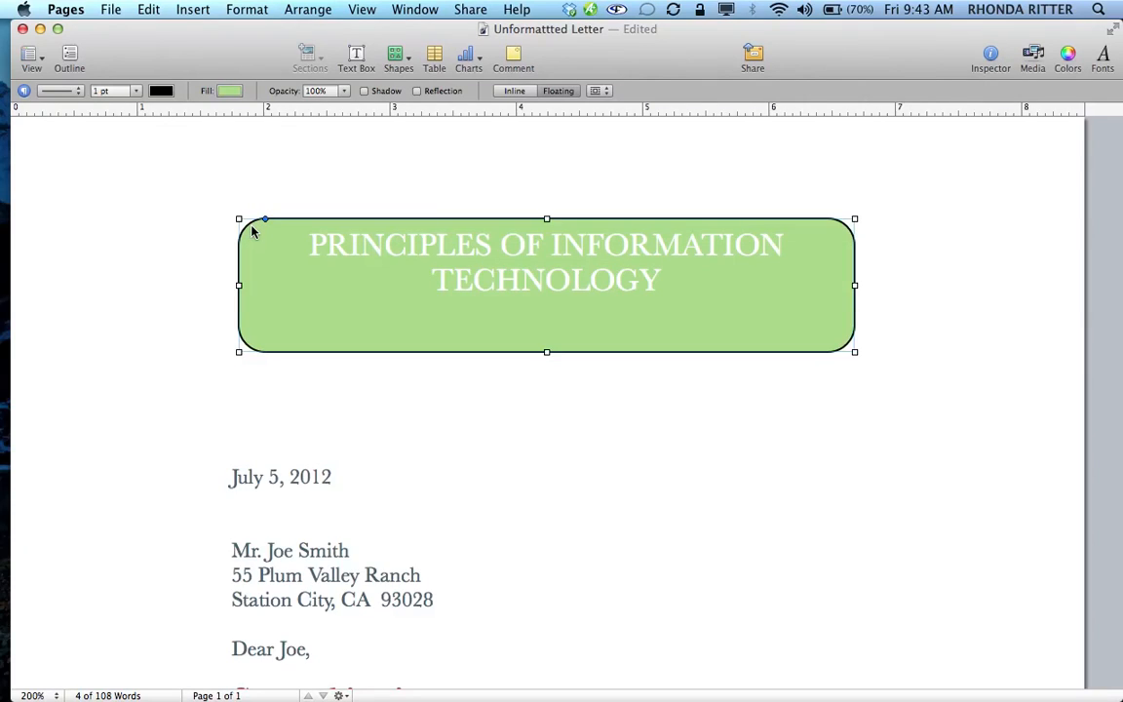
# - Set the banner's outline to 3 pt thick with the round-dotted line style
pyautogui.click(137, 91)
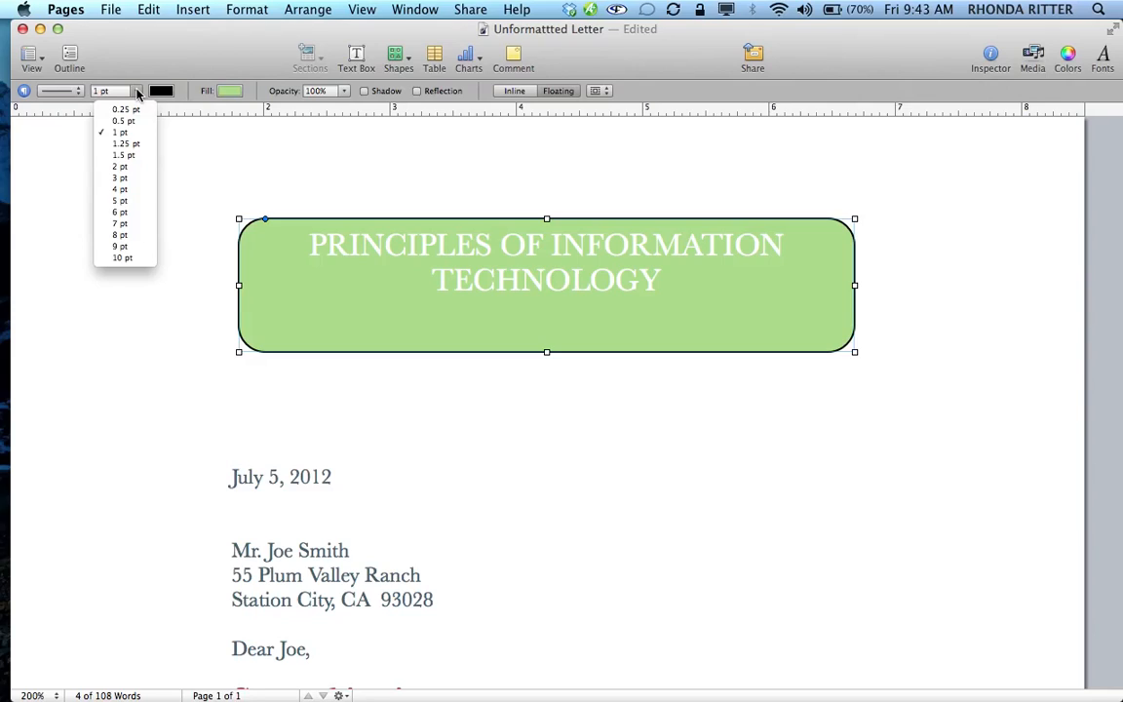
pyautogui.click(127, 179)
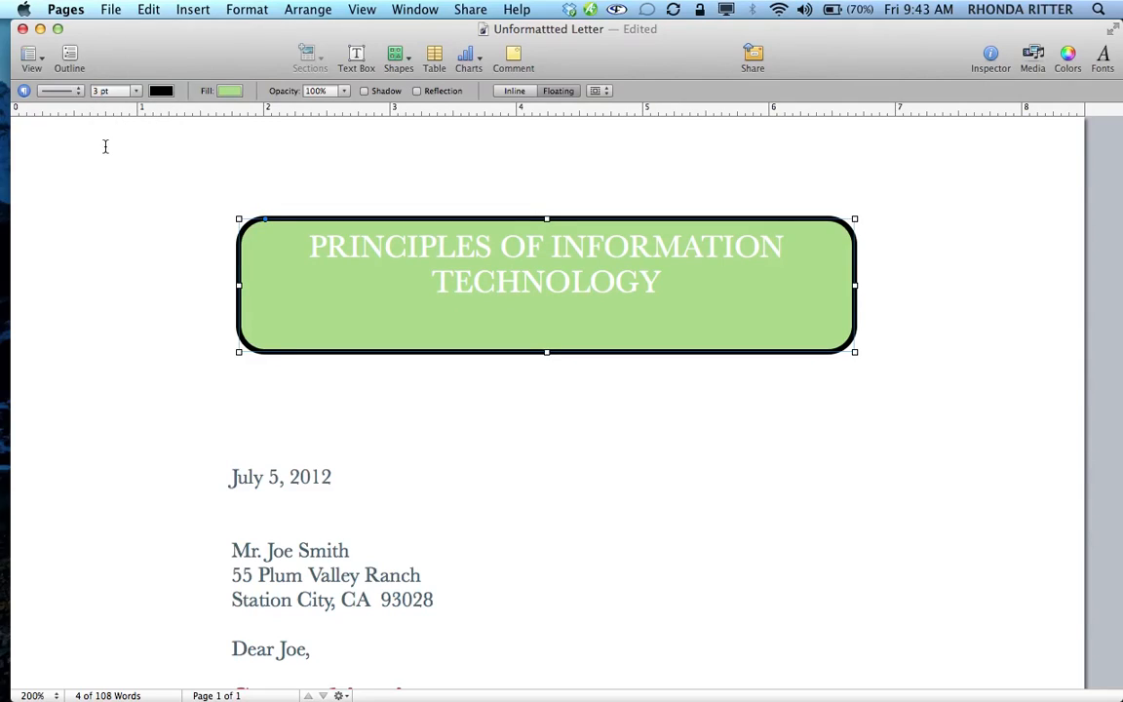
pyautogui.click(80, 92)
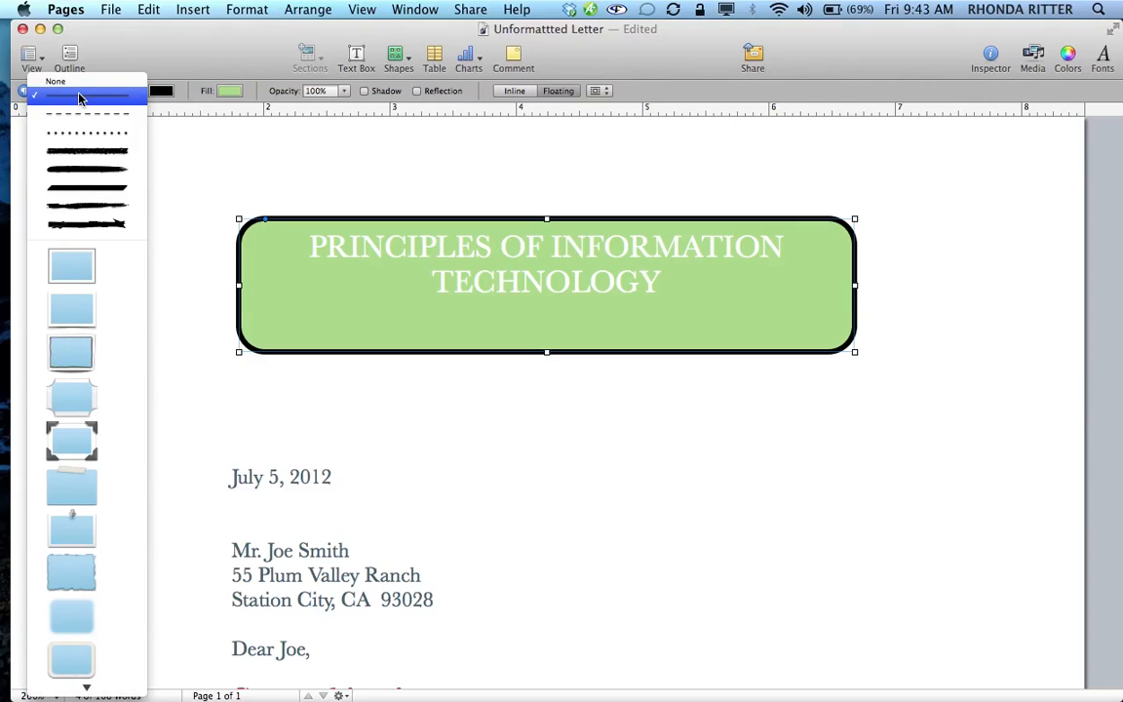
pyautogui.moveTo(110, 688)
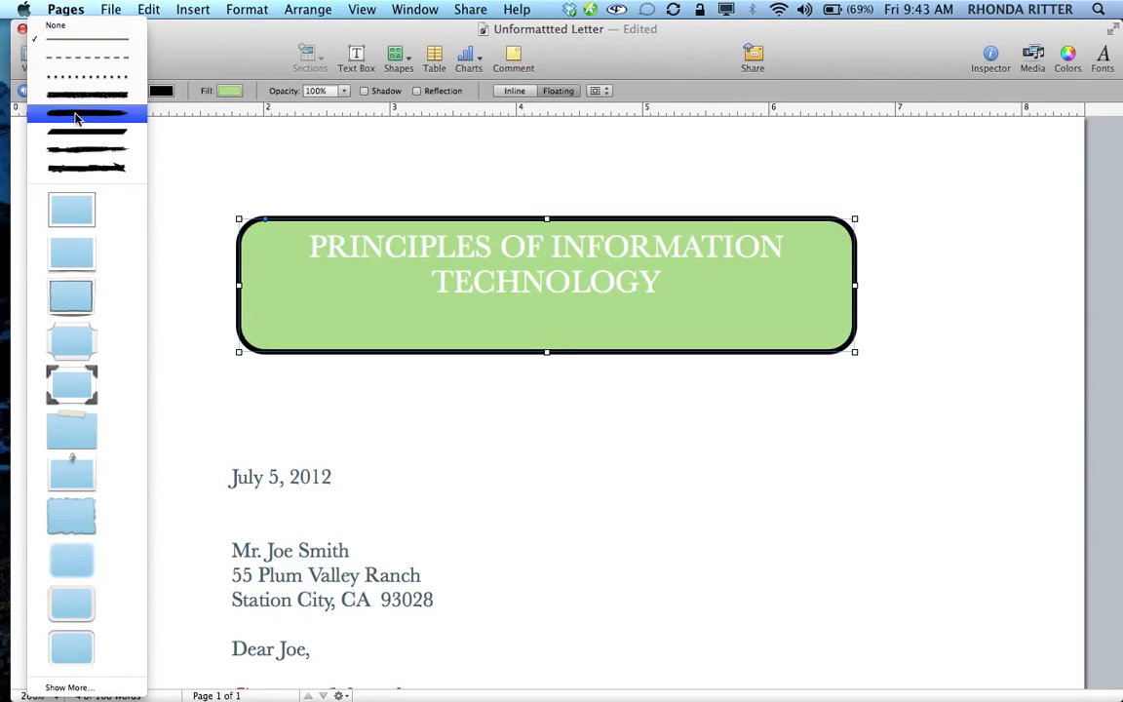
pyautogui.click(76, 78)
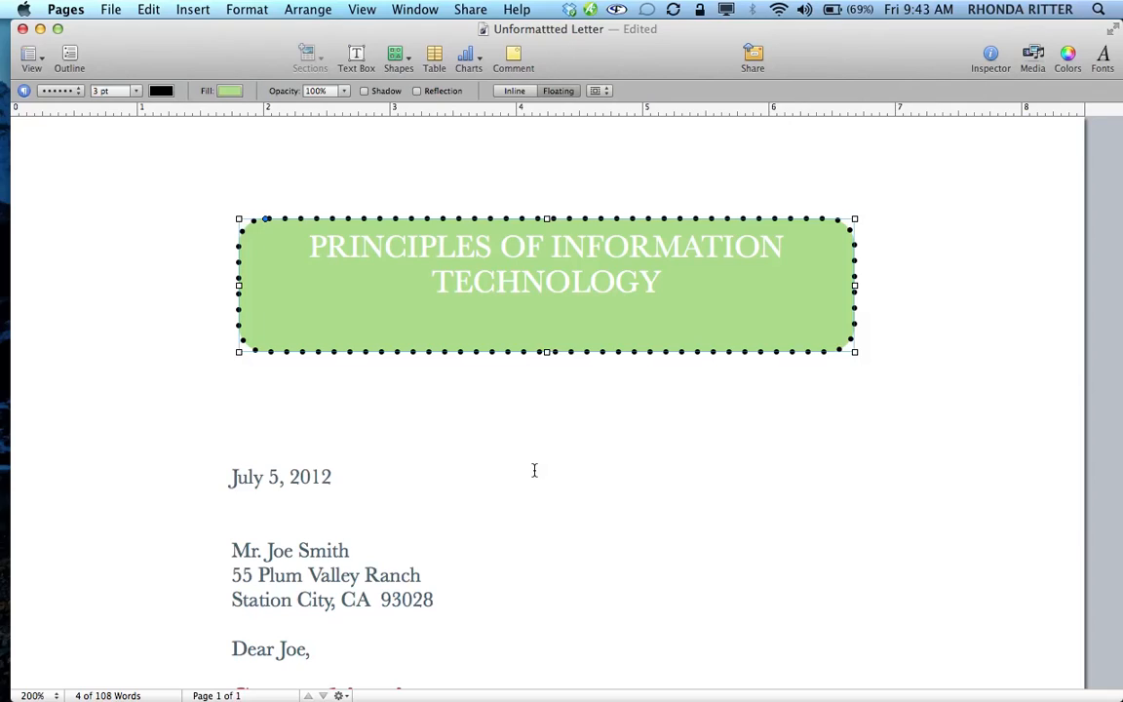
# - Save a version of the letter and close the document
pyautogui.click(111, 9)
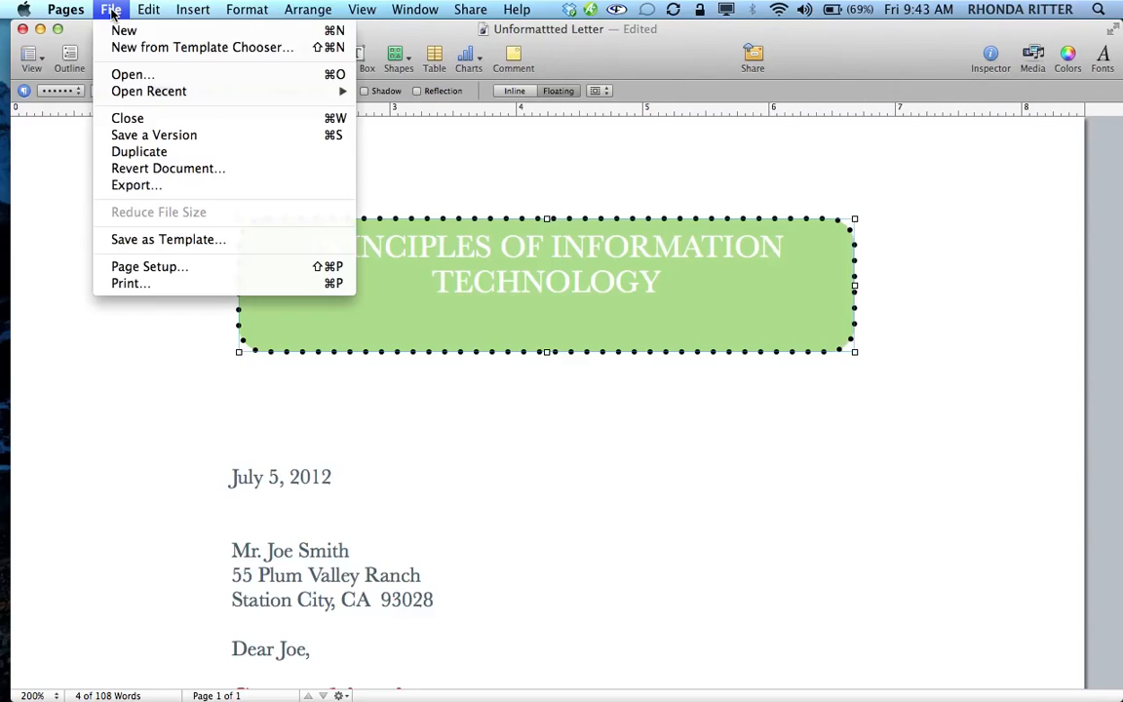
pyautogui.click(143, 136)
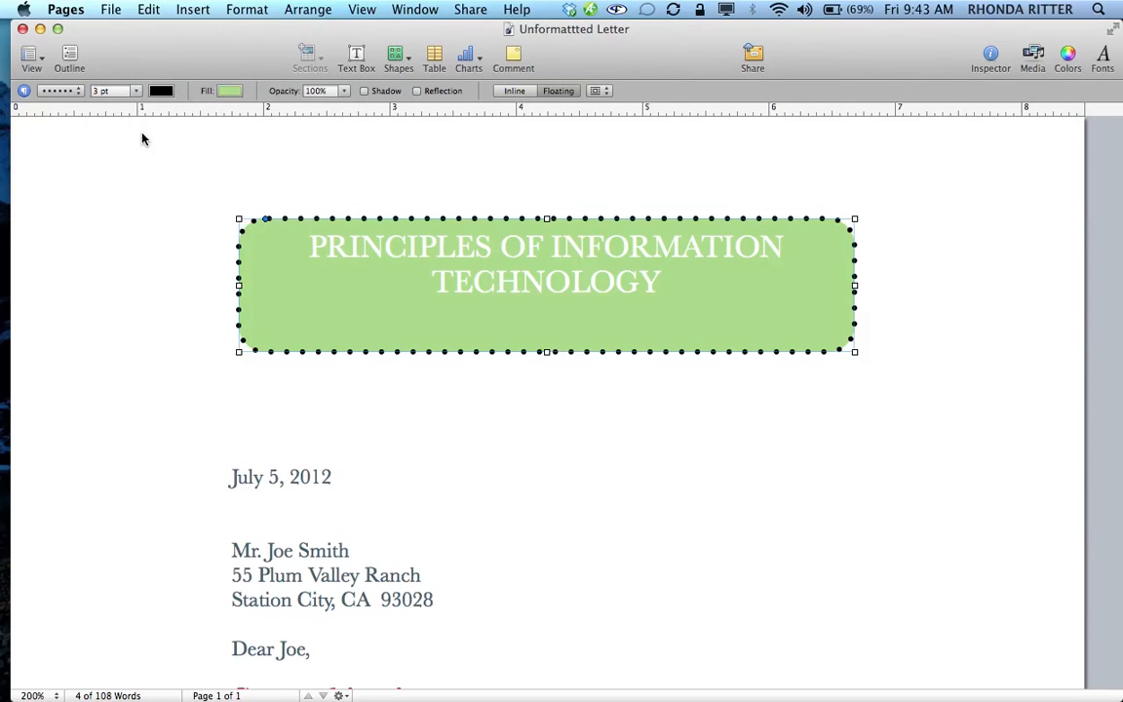
pyautogui.click(112, 10)
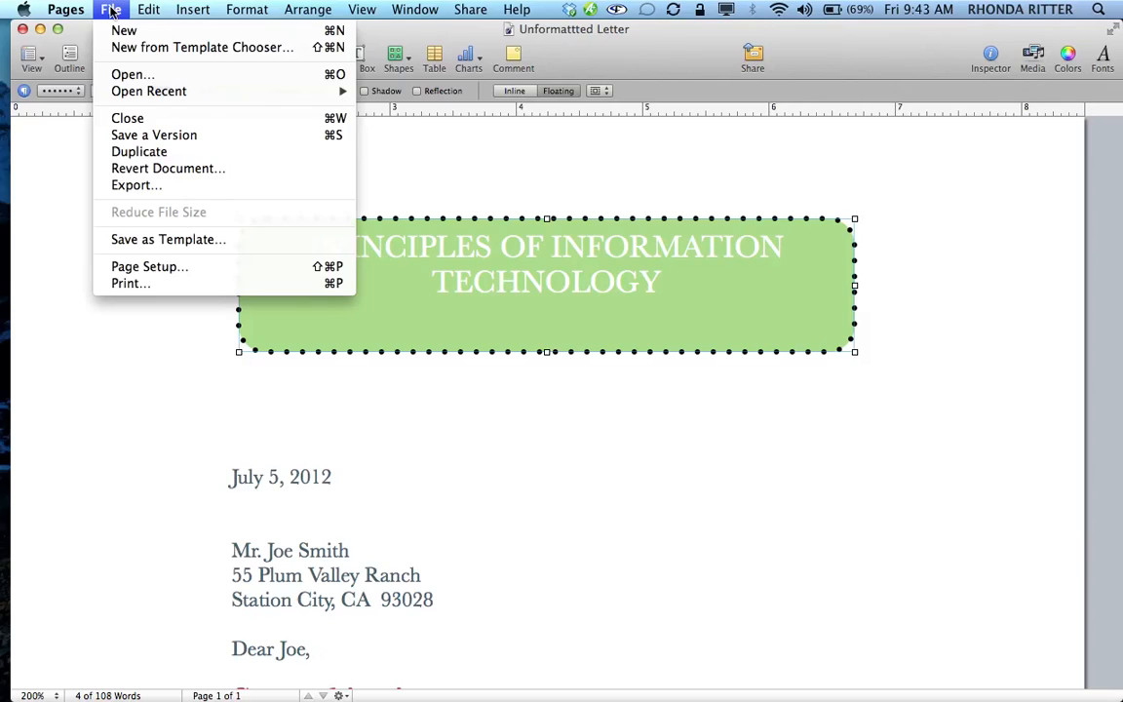
pyautogui.click(131, 124)
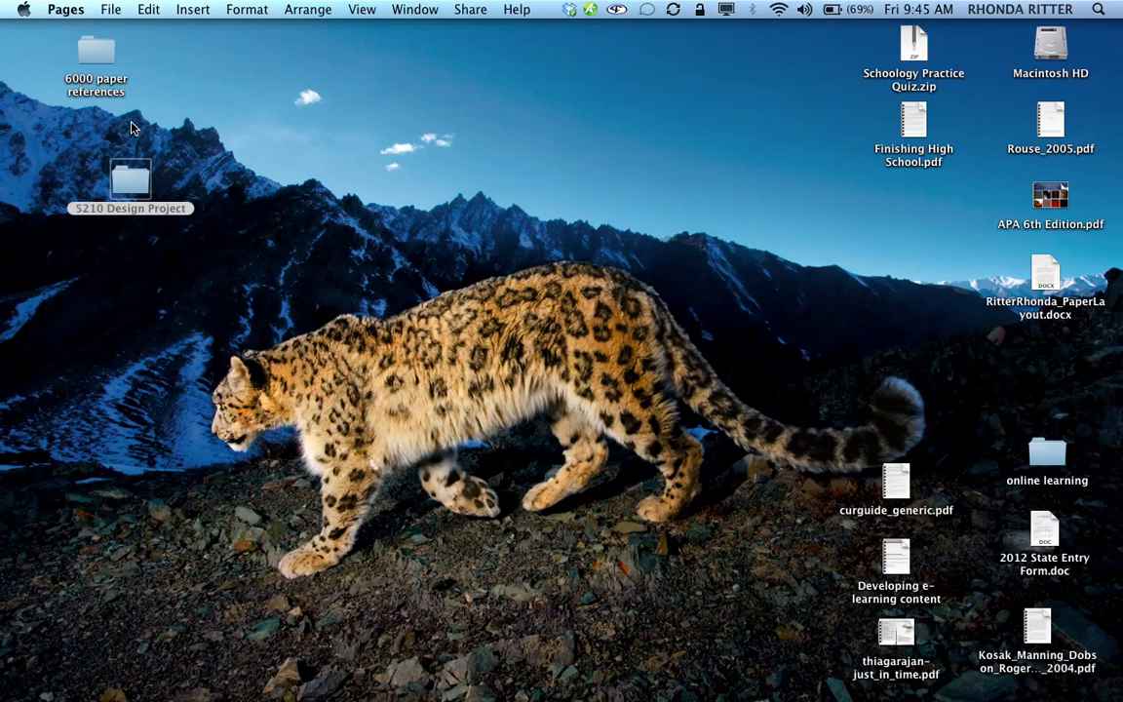